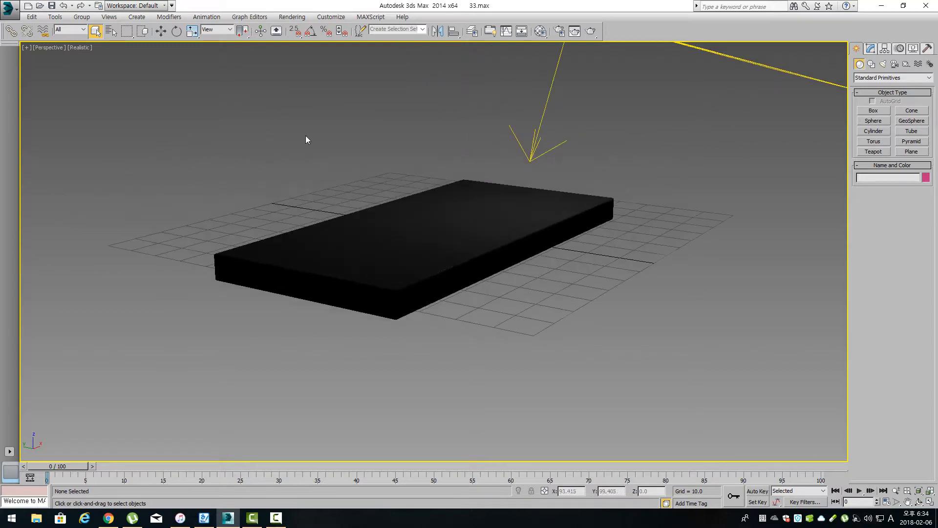
Open the recent scene file 동강 벽제.max
click(9, 7)
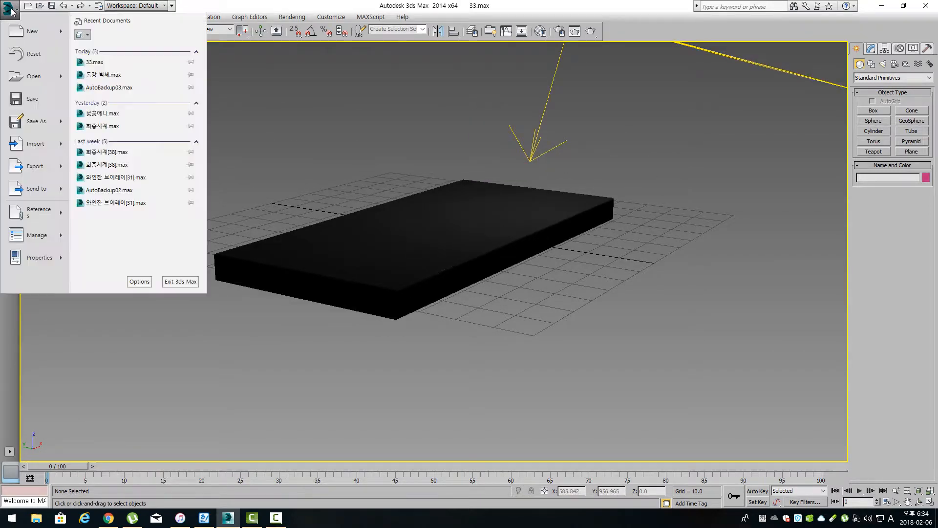
click(113, 75)
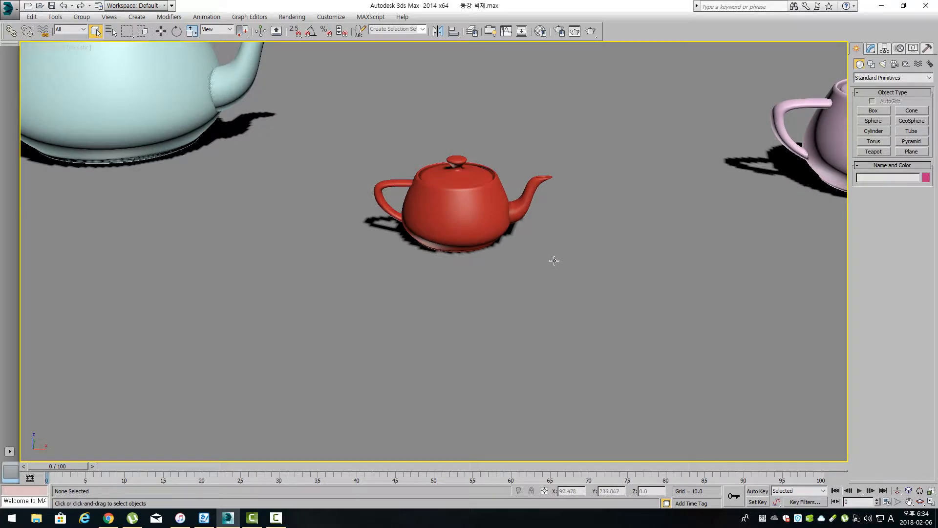
Examine the layout of the teapots, light and camera in the top and perspective views, ending in the camera view
key(t)
scroll(555, 263, down, 10)
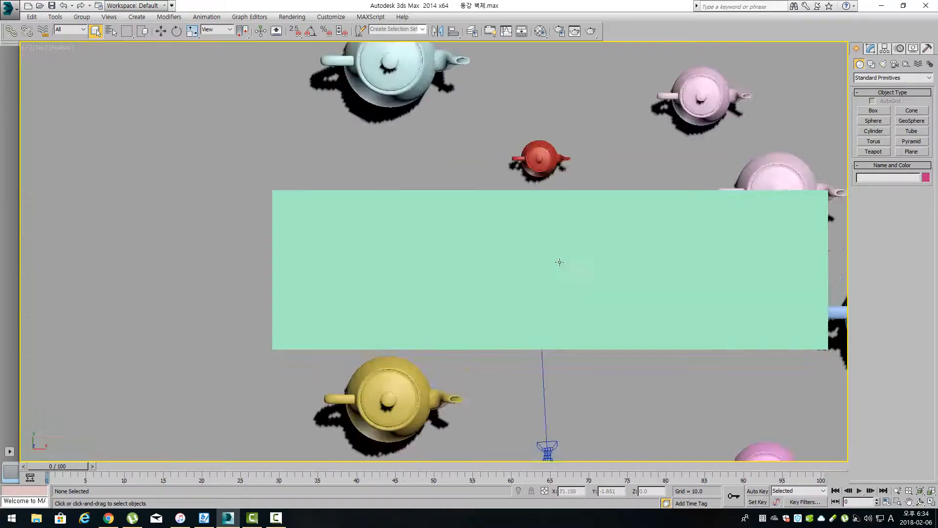
scroll(561, 274, up, 3)
scroll(561, 274, up, 4)
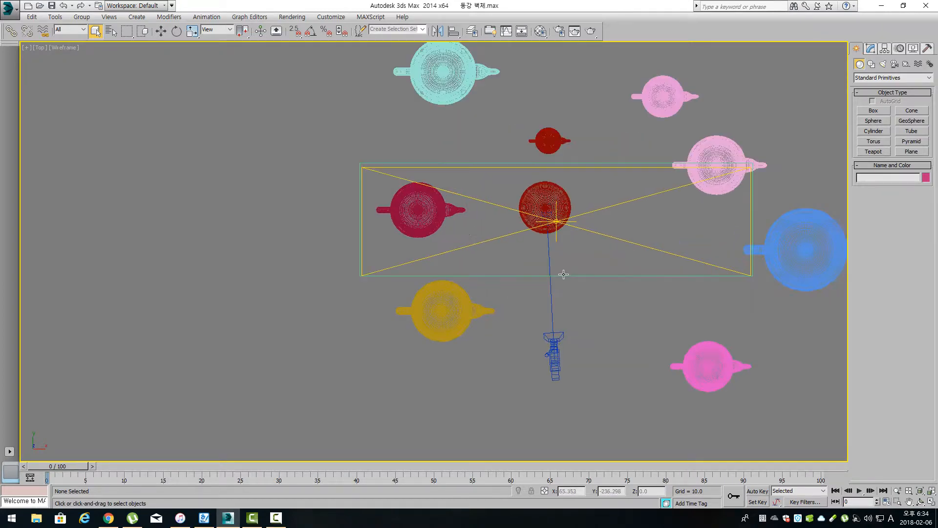
scroll(563, 271, up, 3)
scroll(562, 266, down, 6)
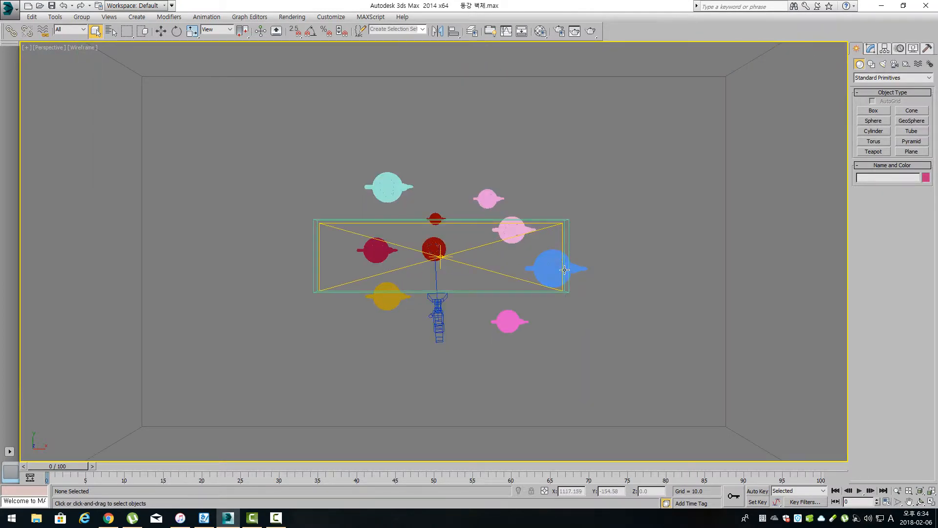
key(p)
key(F3)
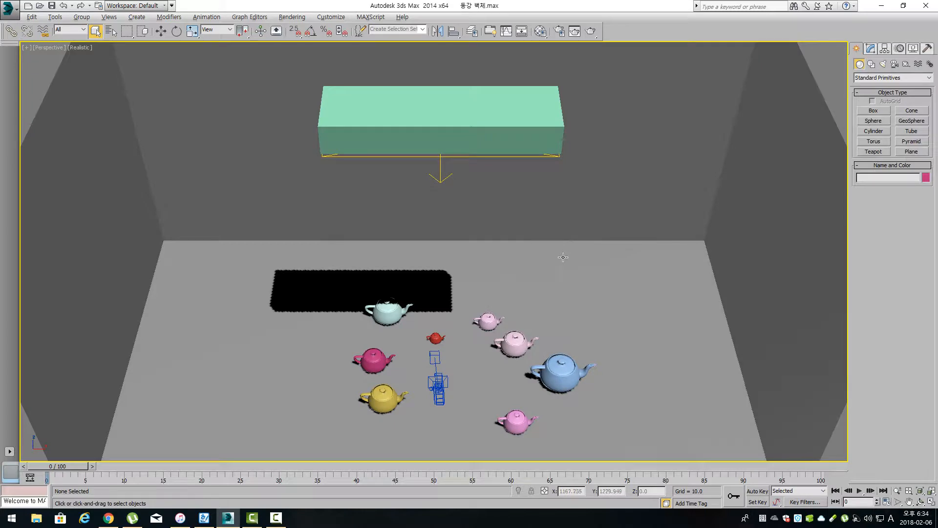
mouse_move(563, 257)
alt+middle_down()
mouse_move(554, 260)
mouse_move(571, 226)
alt+middle_up()
scroll(571, 226, up, 2)
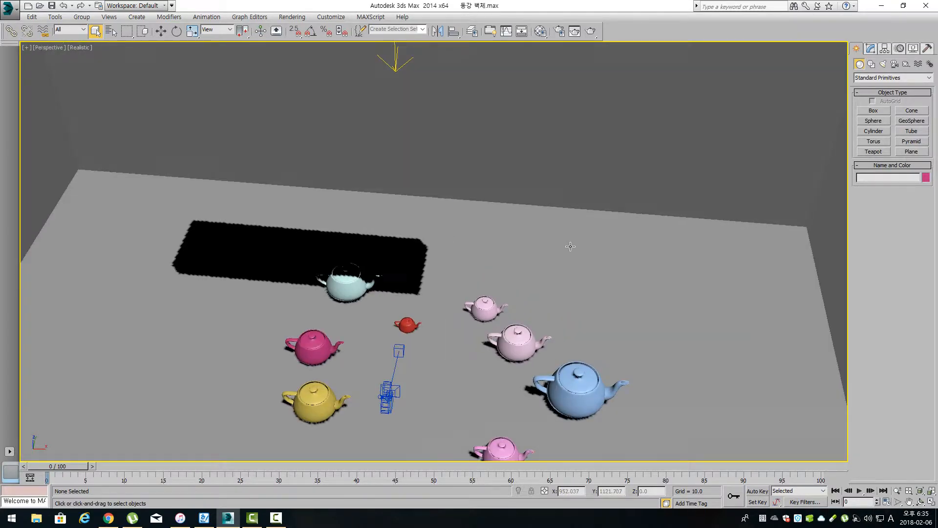
key(c)
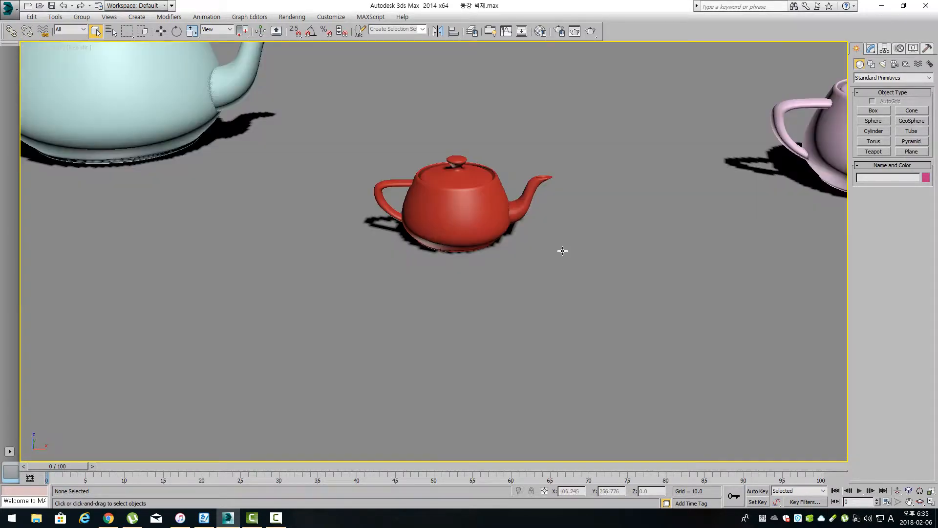
Select the large sphere in front of the red teapot, using wireframe display to pick it, and restore shaded display
key(F3)
click(533, 250)
key(F3)
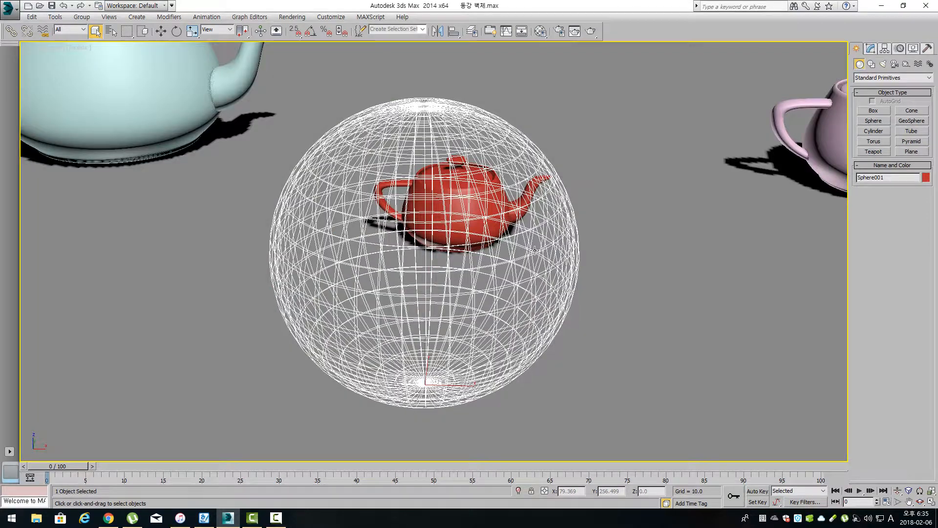
Replace the used sample materials in the Material Editor with blank default ones and move the editor clear of the sphere
key(m)
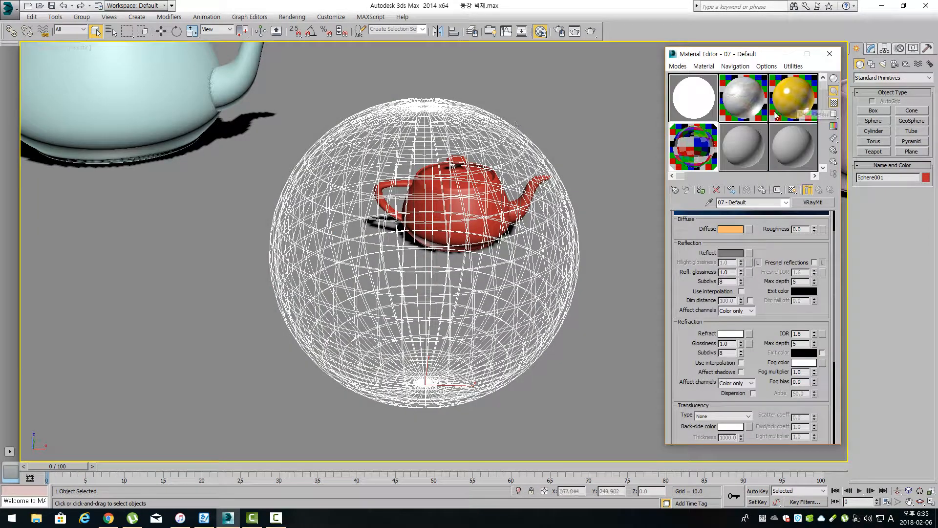
click(734, 149)
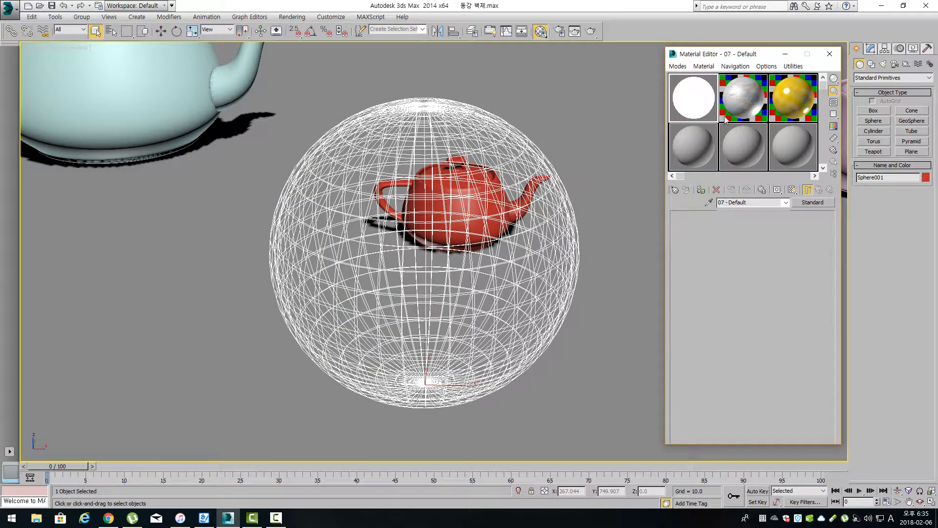
drag(738, 95, 739, 97)
drag(791, 136, 787, 107)
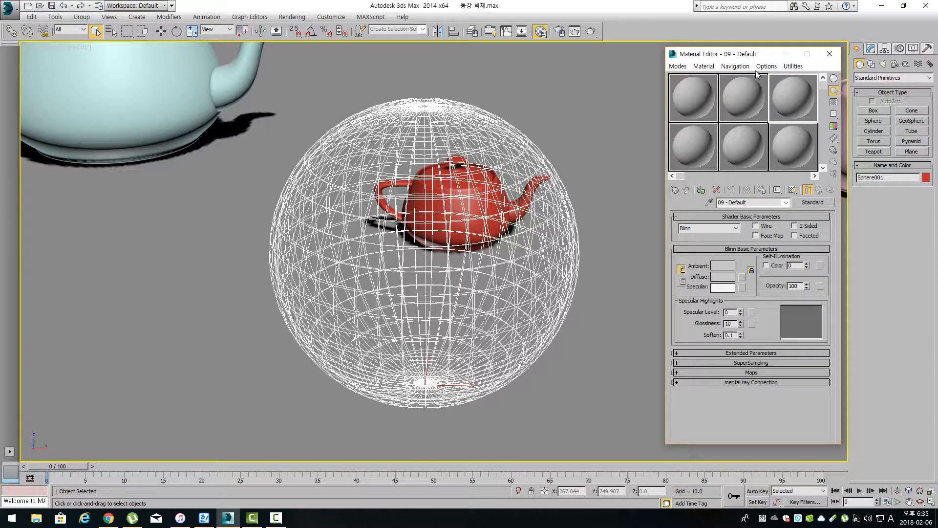
drag(753, 55, 151, 40)
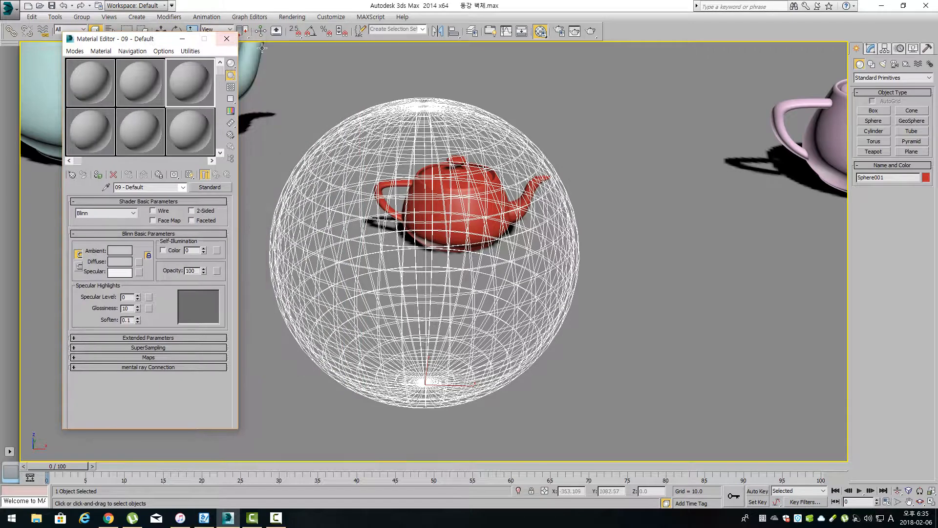
Assign the first blank sample material to the selected sphere and change its type to VRayLightMtl
click(98, 95)
click(100, 175)
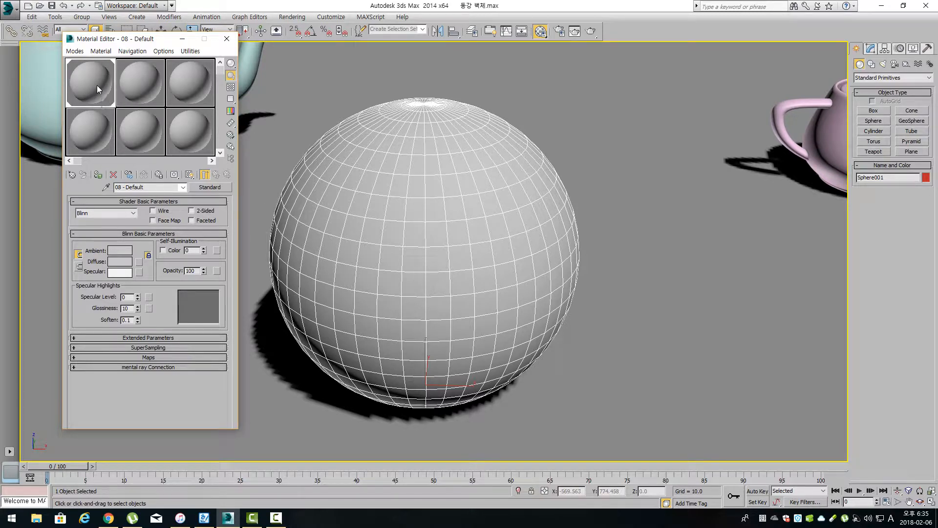
click(220, 187)
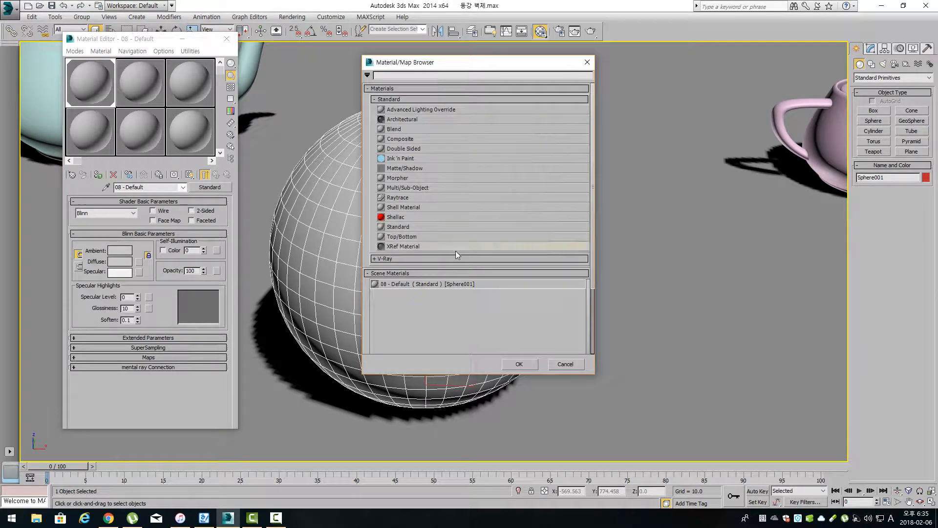
click(438, 259)
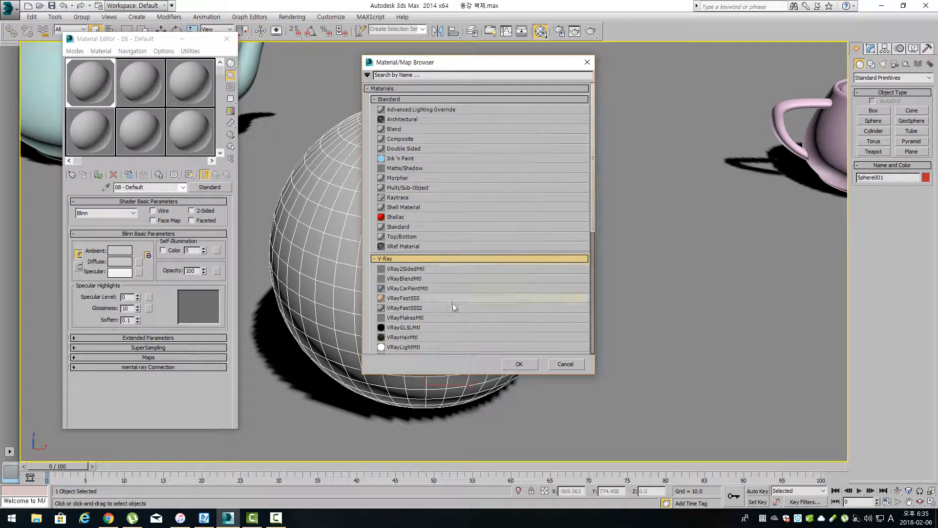
scroll(463, 313, down, 1)
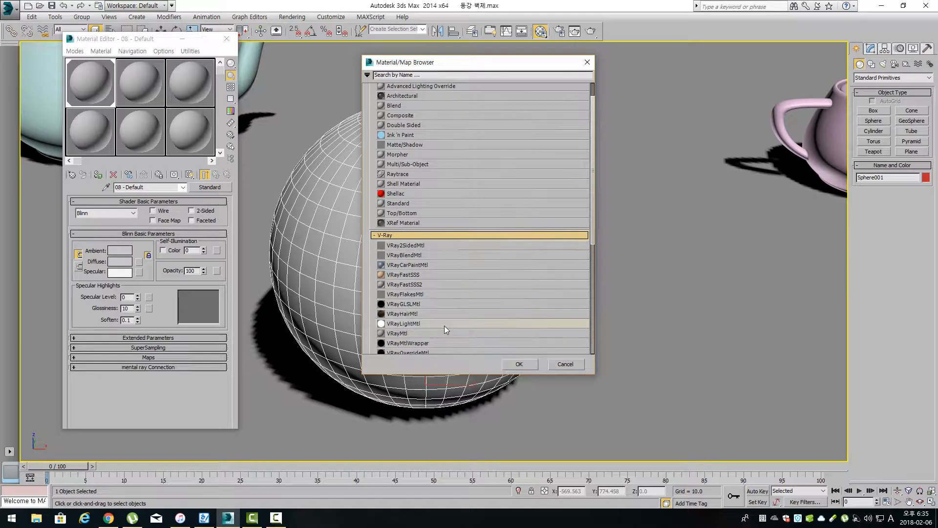
double_click(444, 325)
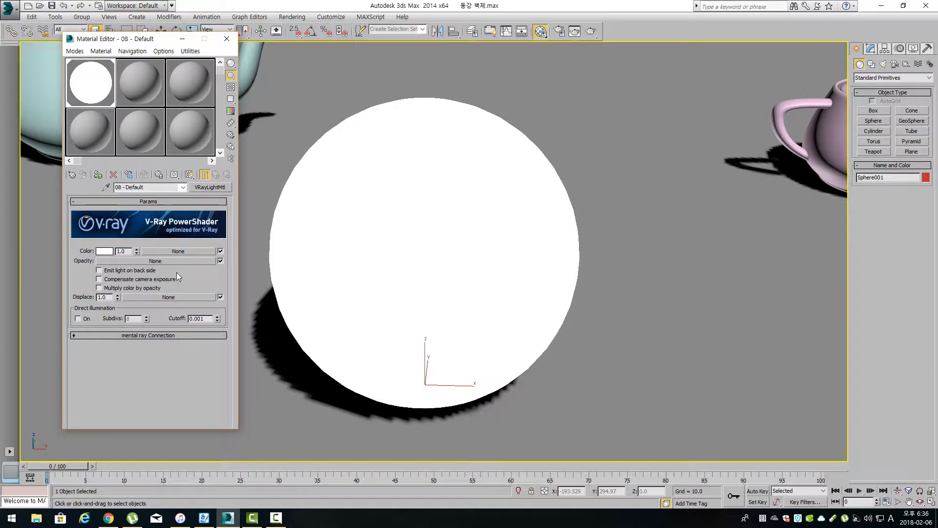
Set the light material's color to cyan (RGB 5, 255, 246) and its multiplier to 3.0
click(110, 251)
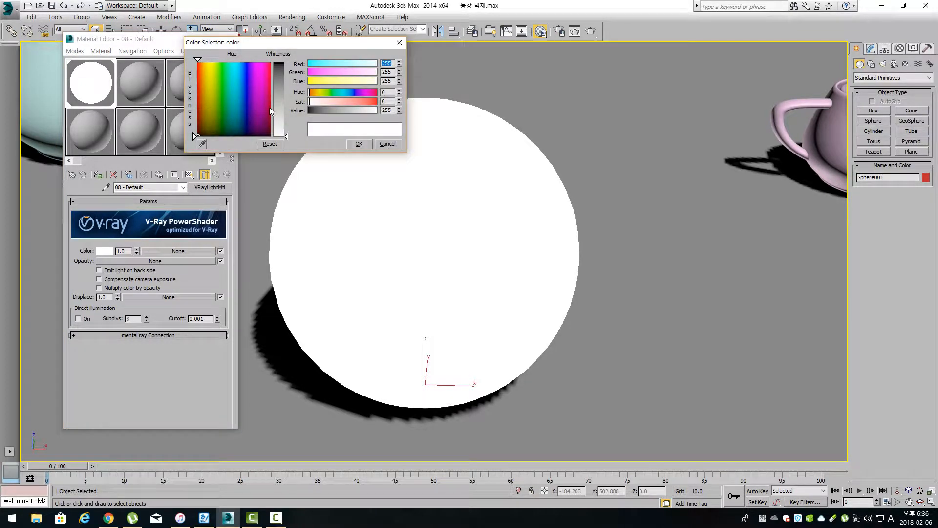
click(234, 62)
drag(280, 80, 280, 63)
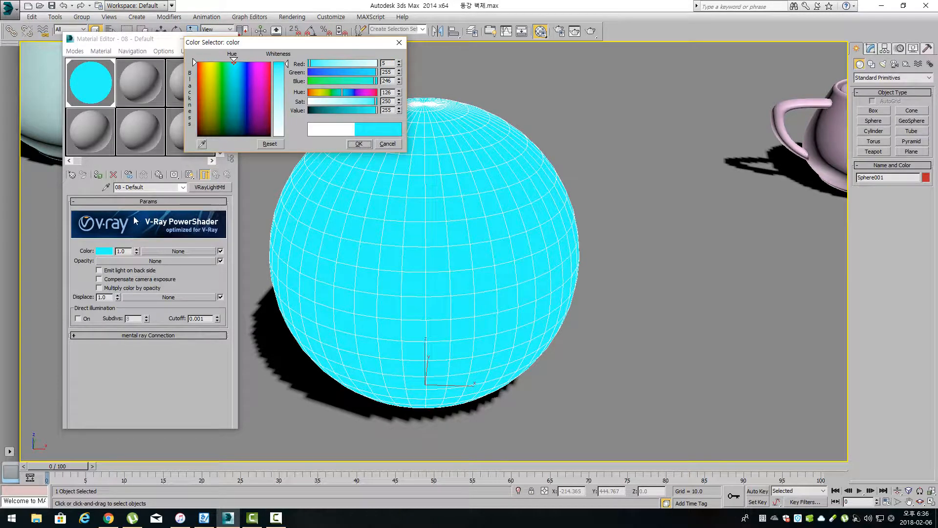
click(123, 251)
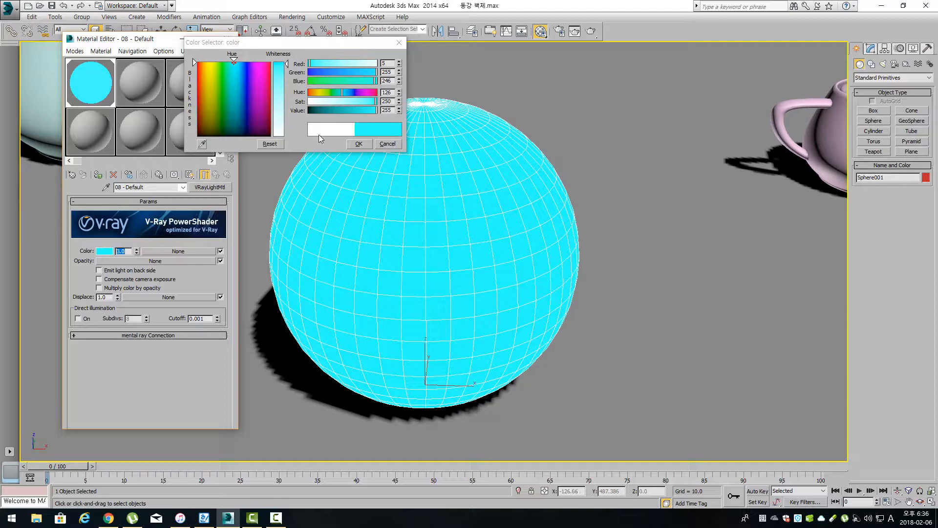
click(359, 144)
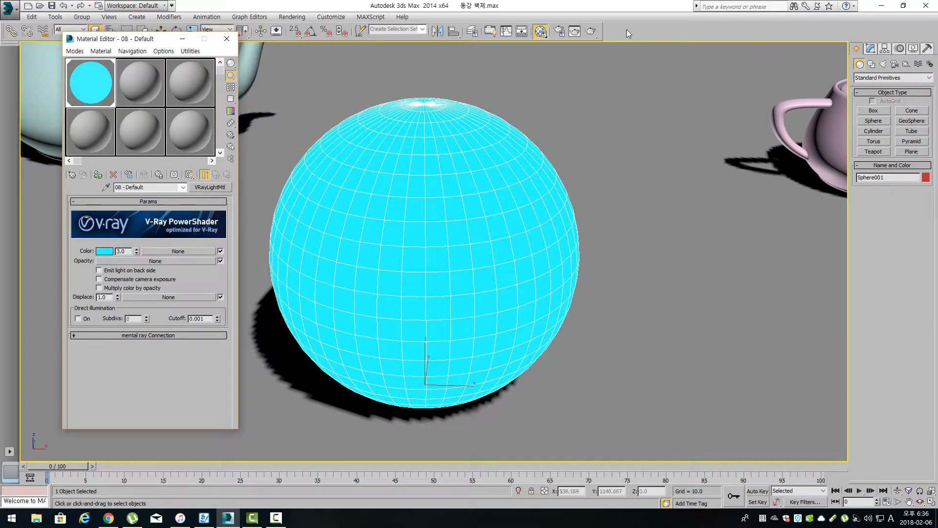
Render the camera view and inspect the colored light the sphere casts on the floor up close
key(shift+q)
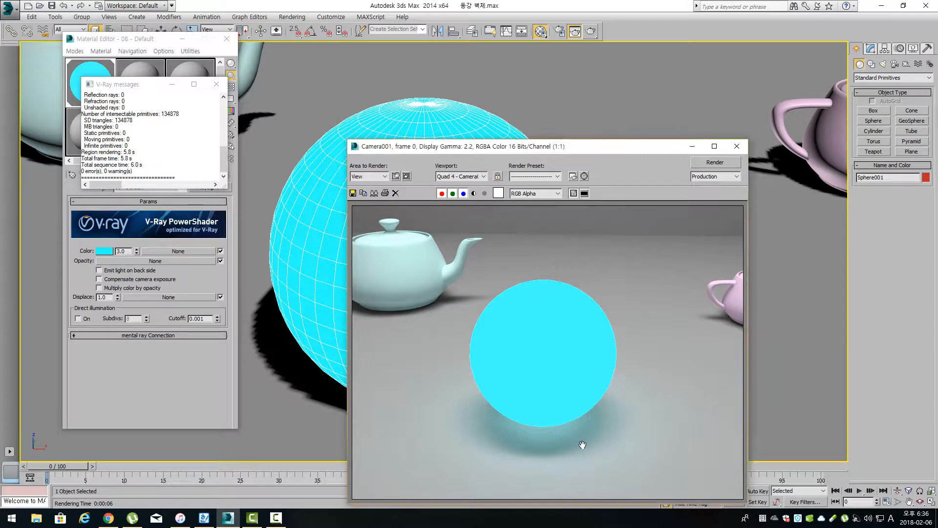
scroll(582, 444, up, 1)
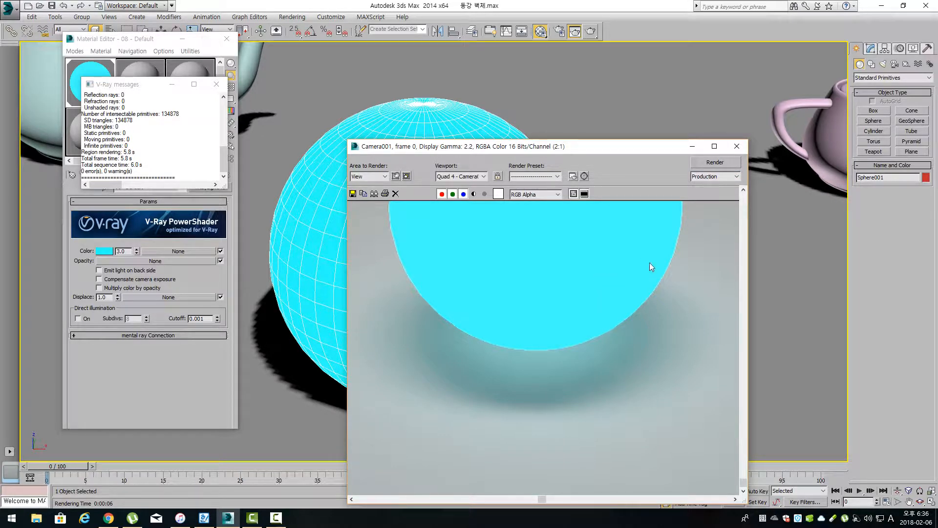
click(737, 146)
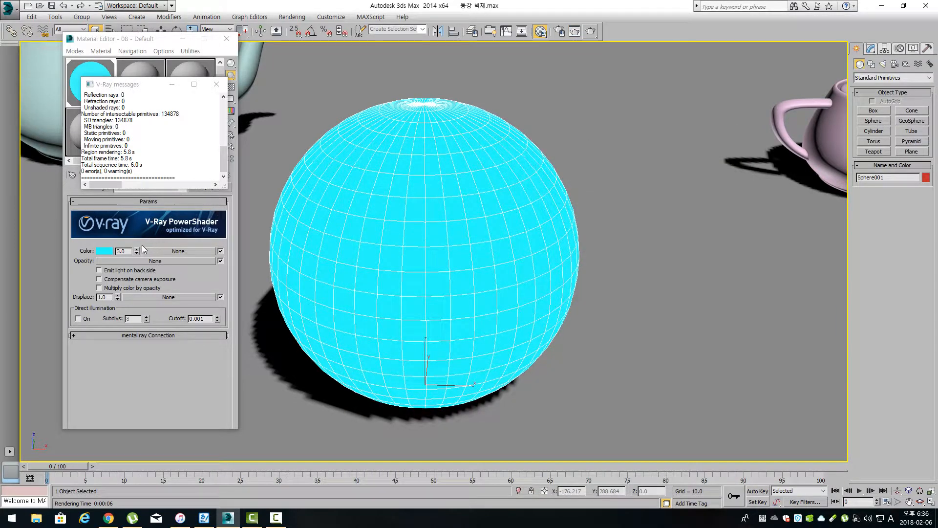
Set the sphere's light material to pure white and its multiplier to 10
click(104, 251)
drag(283, 95, 285, 139)
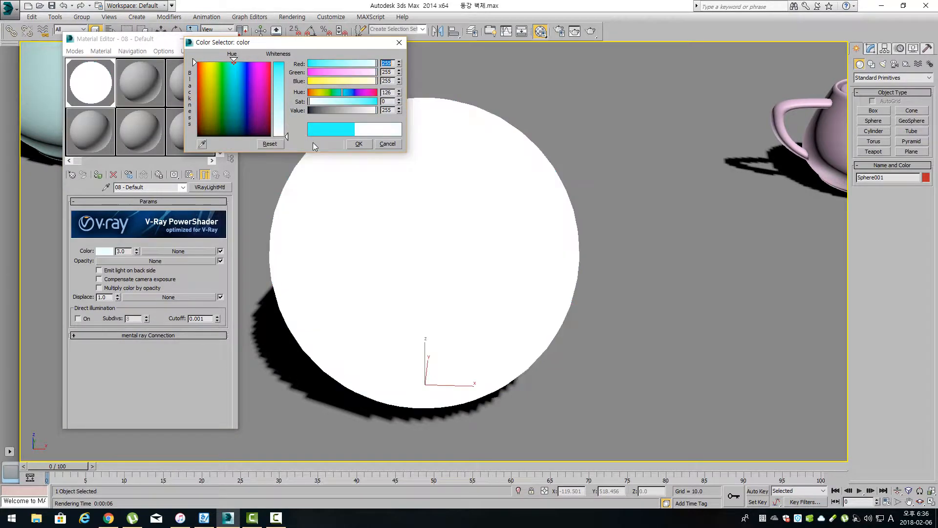
click(362, 145)
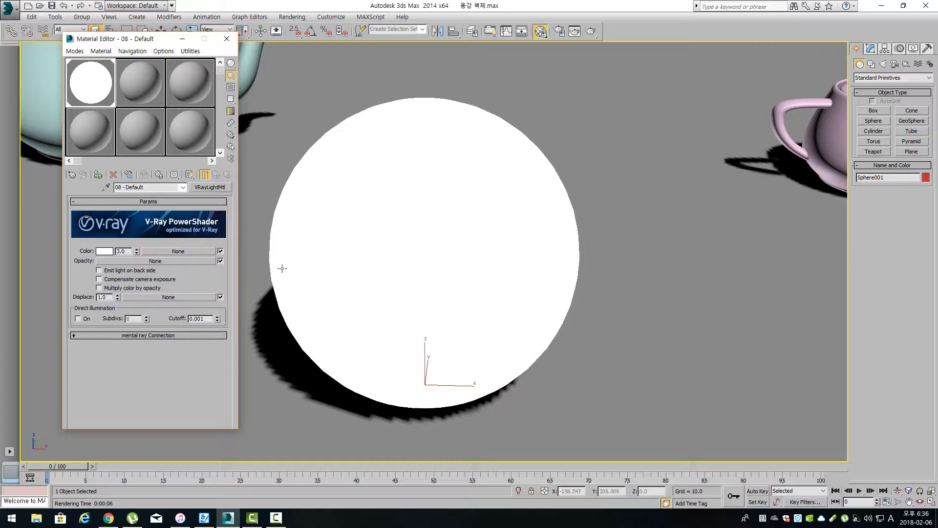
double_click(122, 251)
text(10)
key(Return)
Render the camera view again to check the brighter white glow around the sphere, and close the render
click(587, 34)
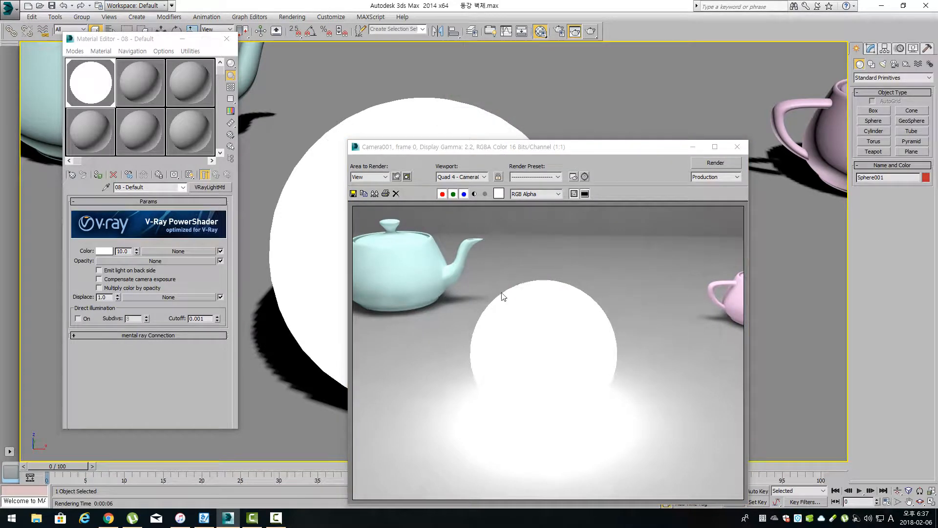
click(672, 340)
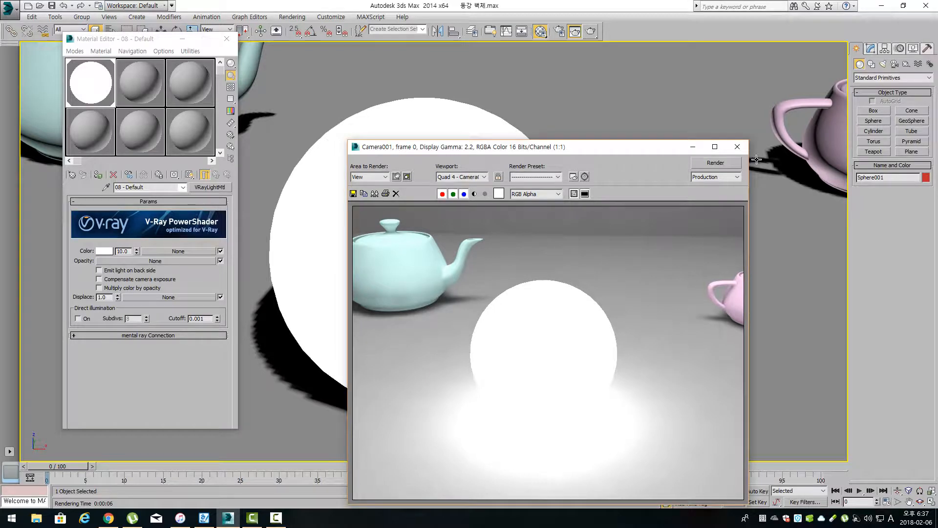
click(738, 147)
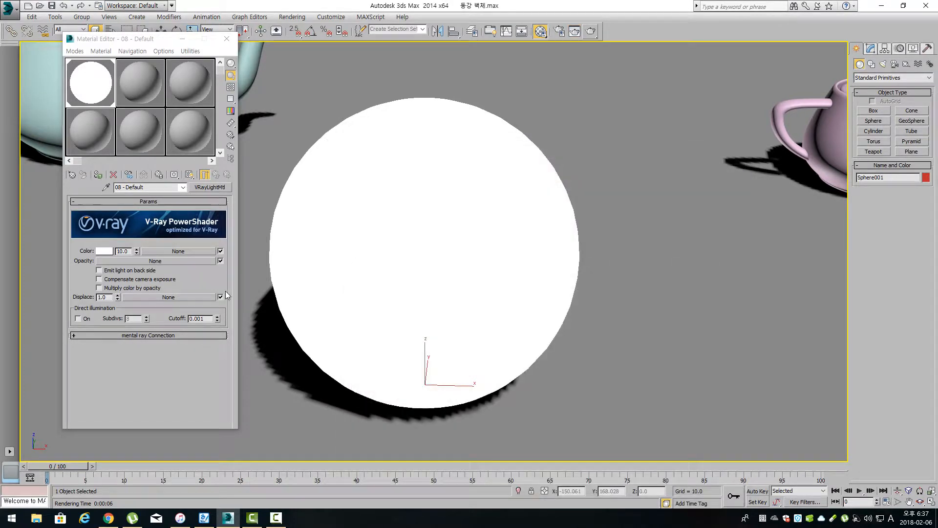
double_click(123, 251)
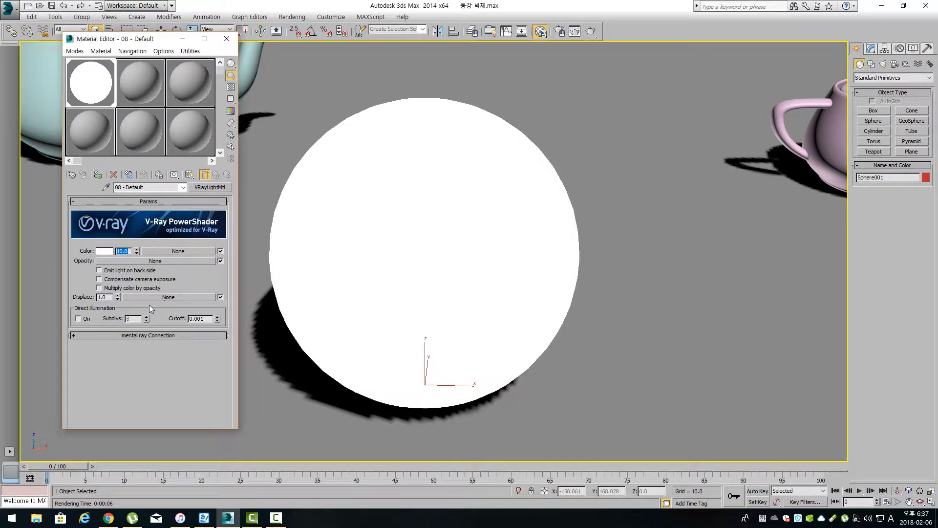
click(179, 280)
Change the second blank sample material's type from Standard to VRayMtl
click(153, 94)
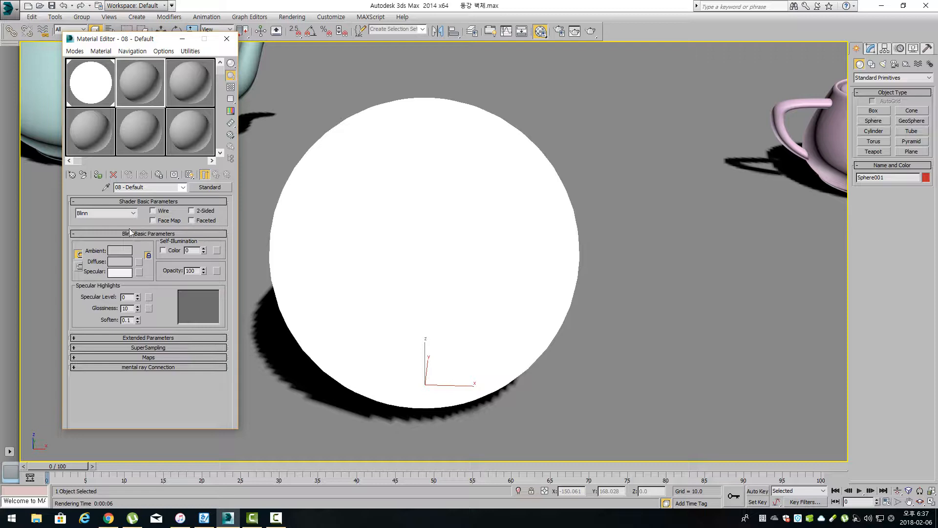
click(202, 187)
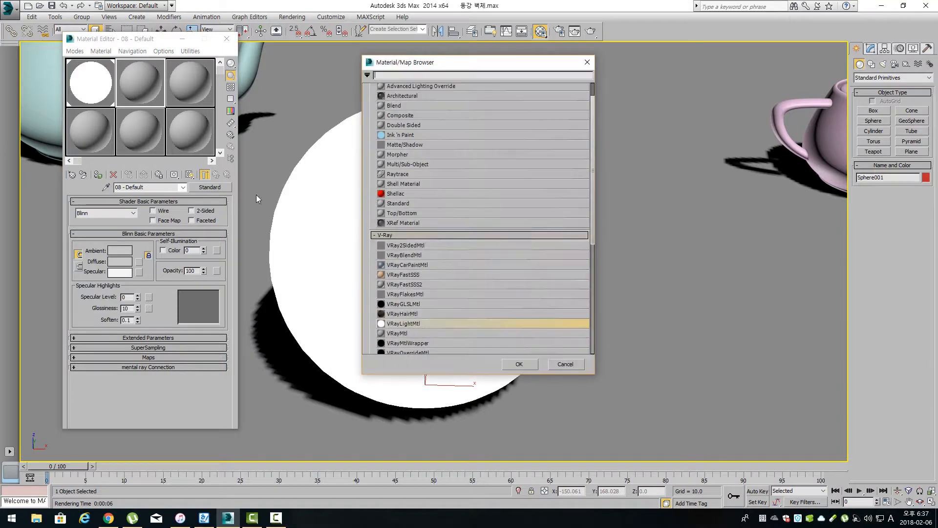
double_click(442, 333)
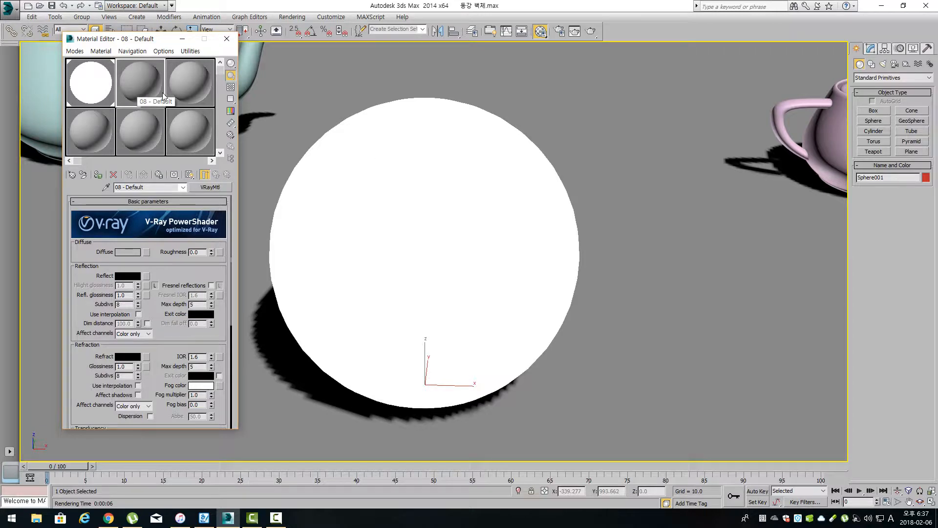
Assign the bitmap utah-glacier-italian-porcelain-floor-tile.jpg as the VRayMtl's diffuse map, open the magnified sample preview, and return to the parent material
click(147, 253)
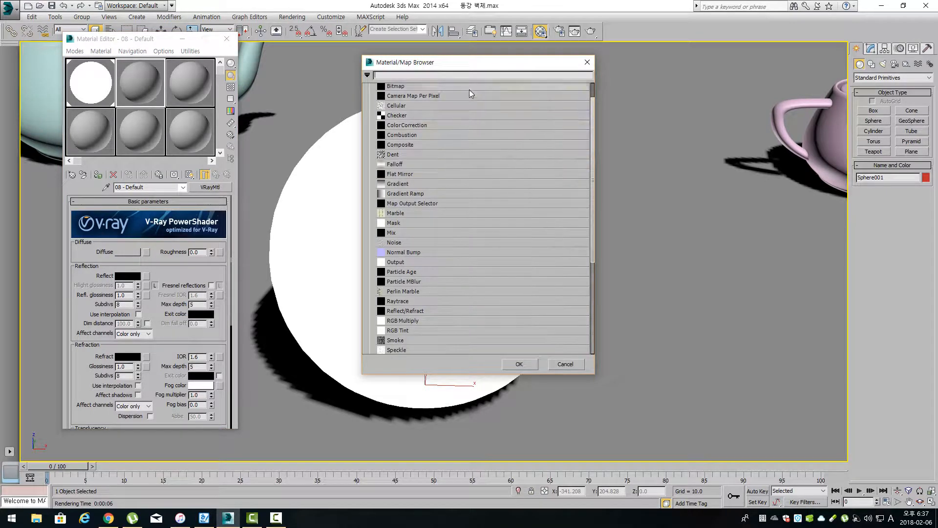
double_click(468, 88)
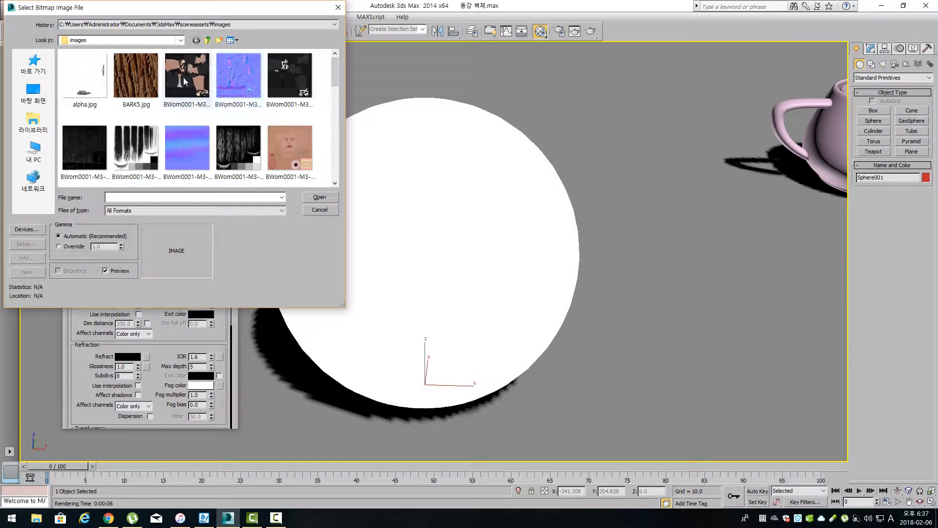
click(162, 40)
click(121, 210)
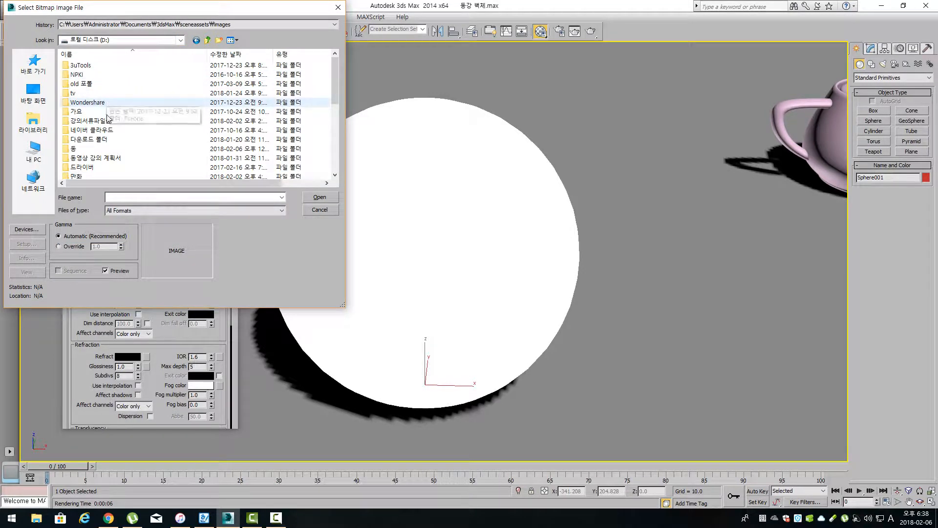
double_click(98, 148)
click(99, 153)
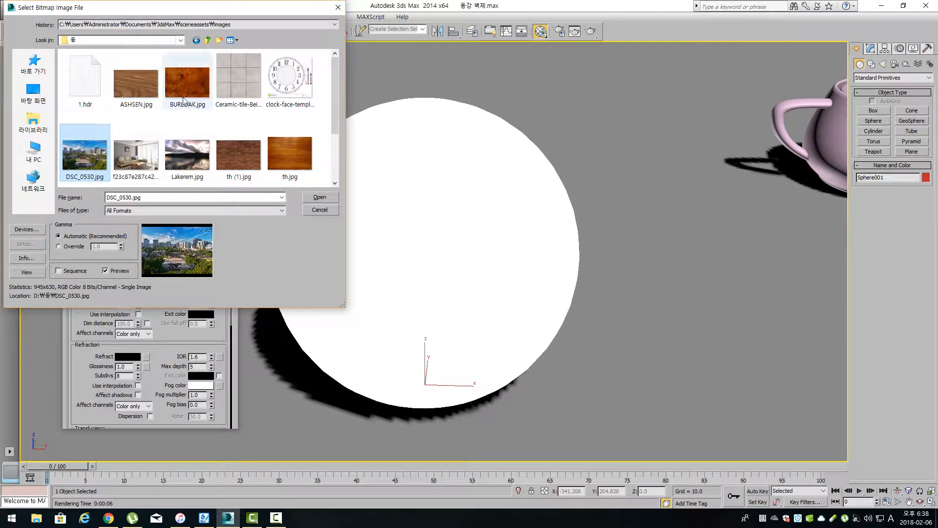
click(238, 93)
scroll(229, 125, down, 1)
double_click(78, 146)
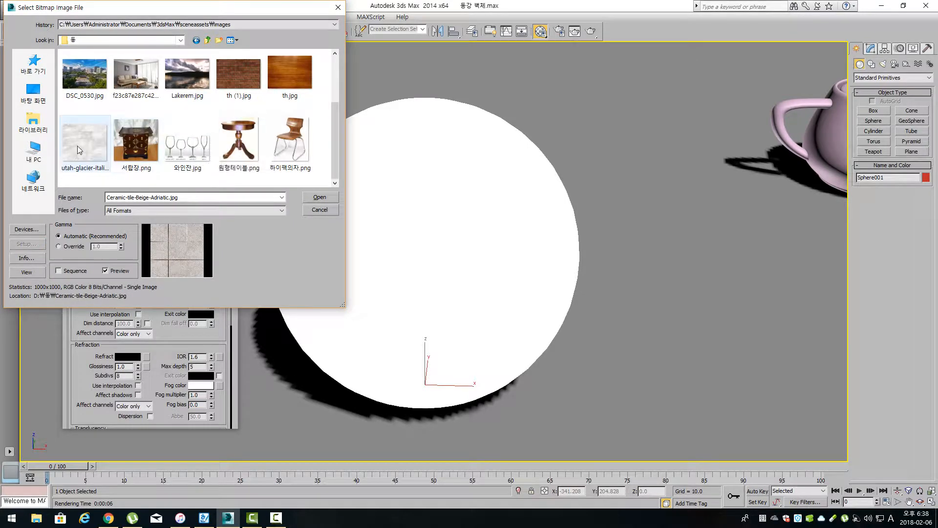
double_click(131, 77)
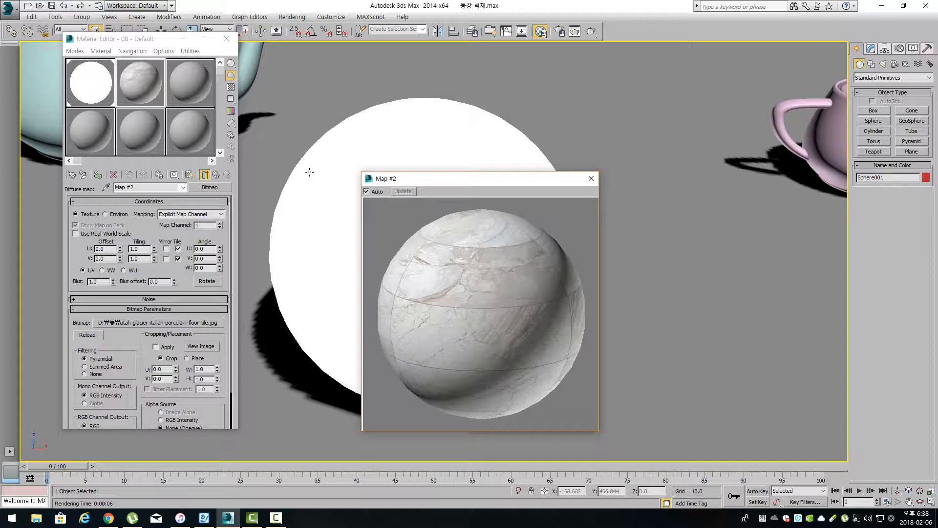
click(217, 176)
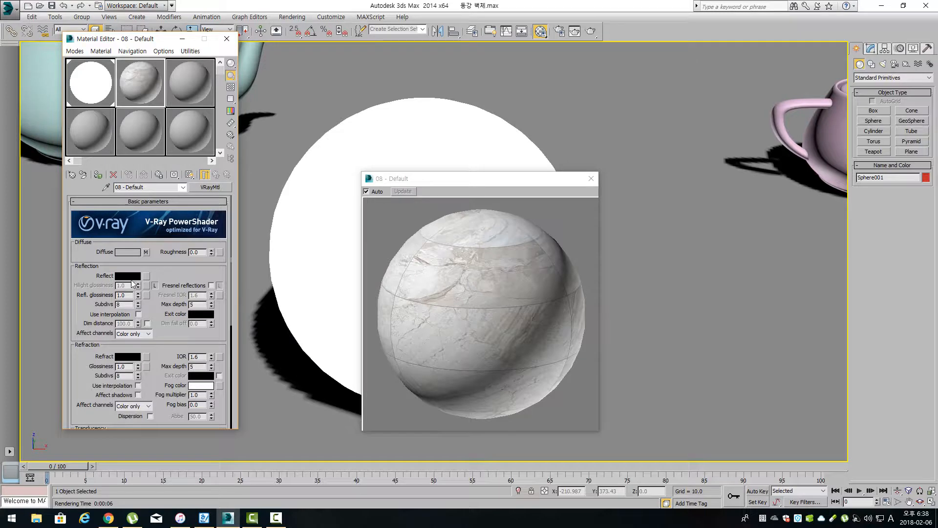
Set the material's reflection color to a value of 3
click(131, 276)
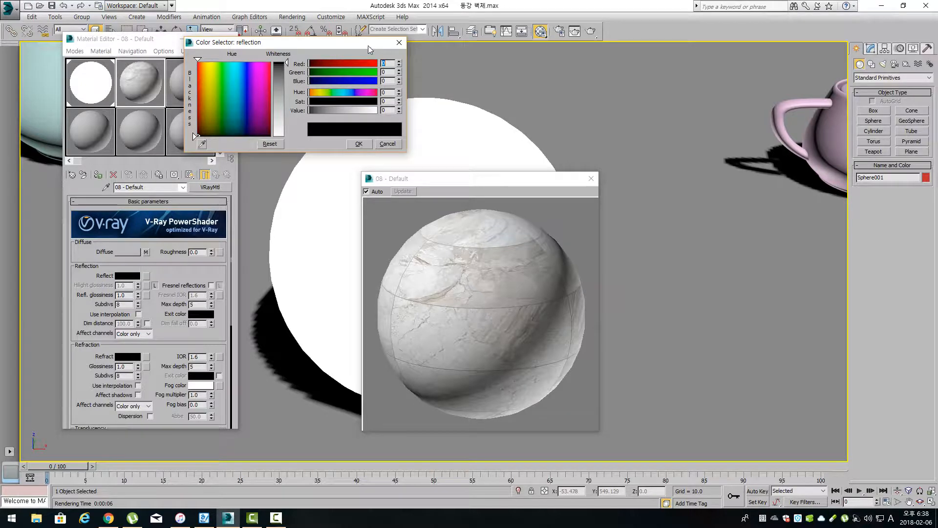
drag(368, 45, 423, 49)
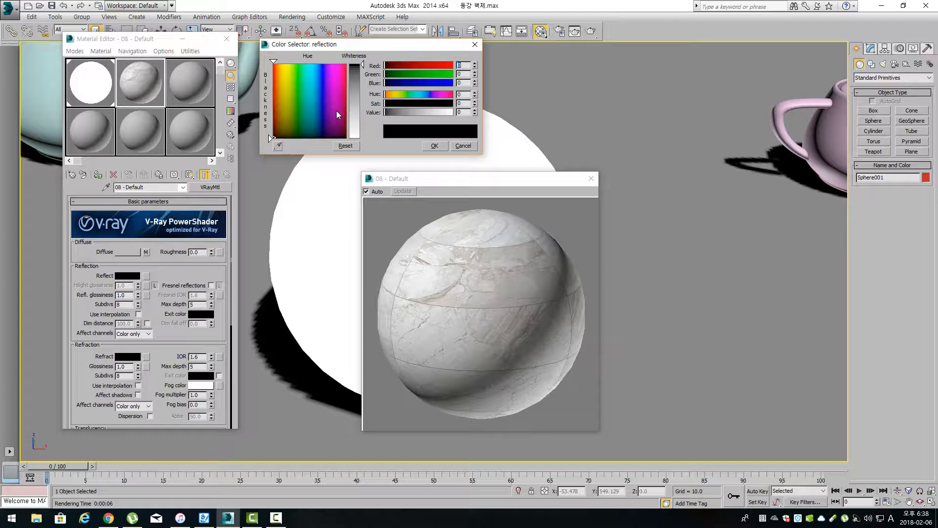
click(466, 112)
text(3)
key(Return)
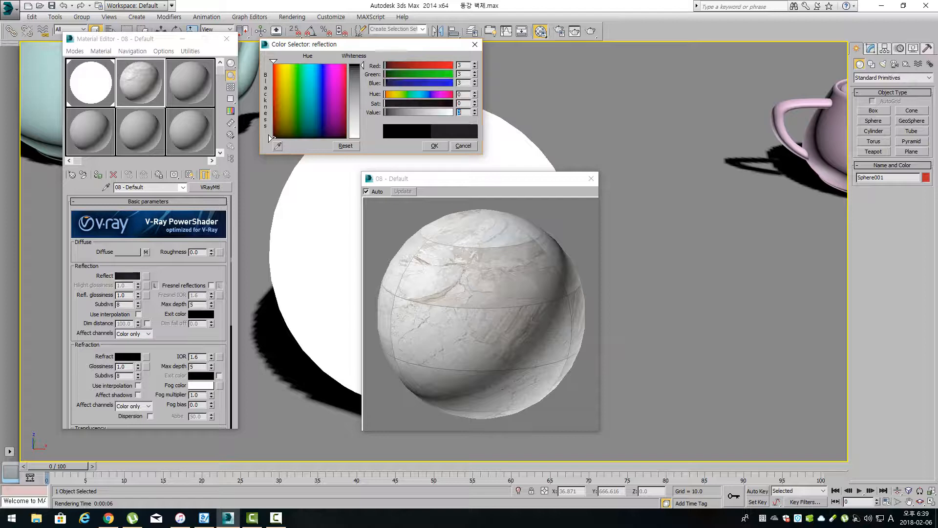
click(434, 146)
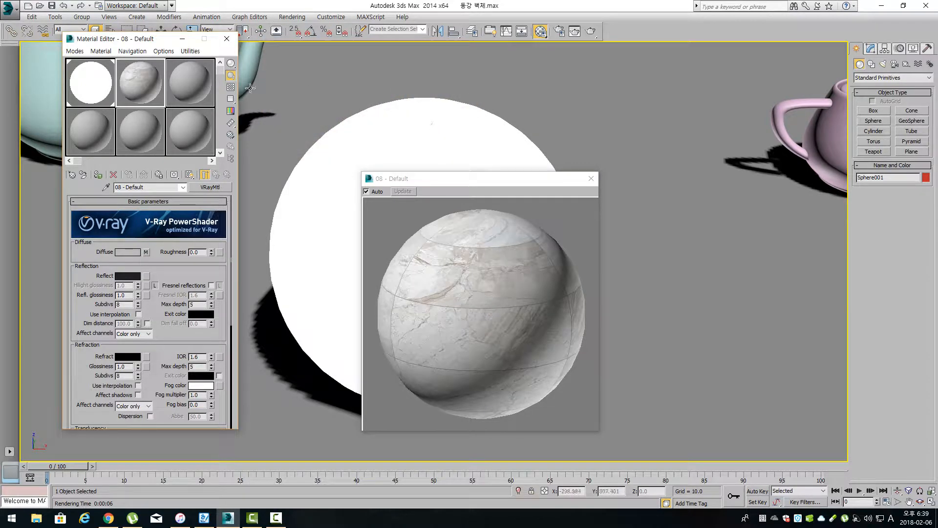
Turn on the checkered sample background, set the reflection glossiness to 0.1, and close the magnified preview after checking it
click(230, 88)
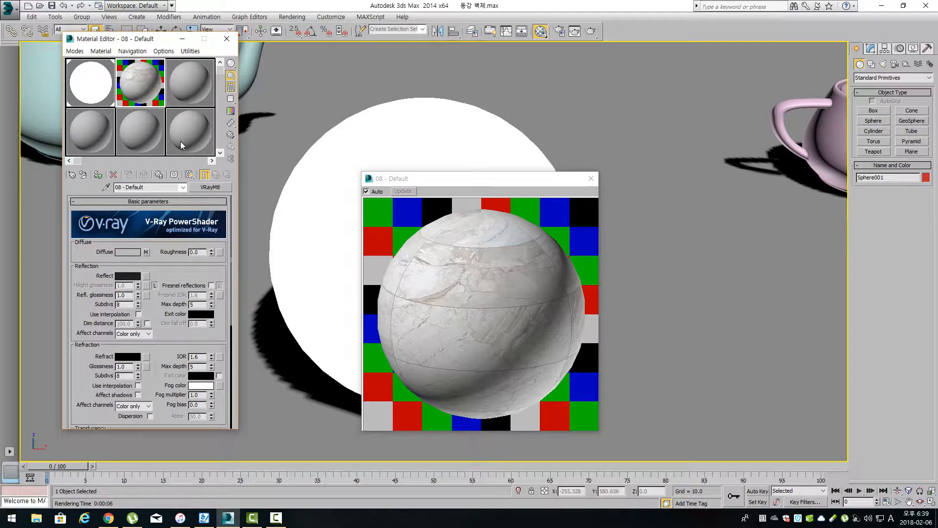
double_click(127, 295)
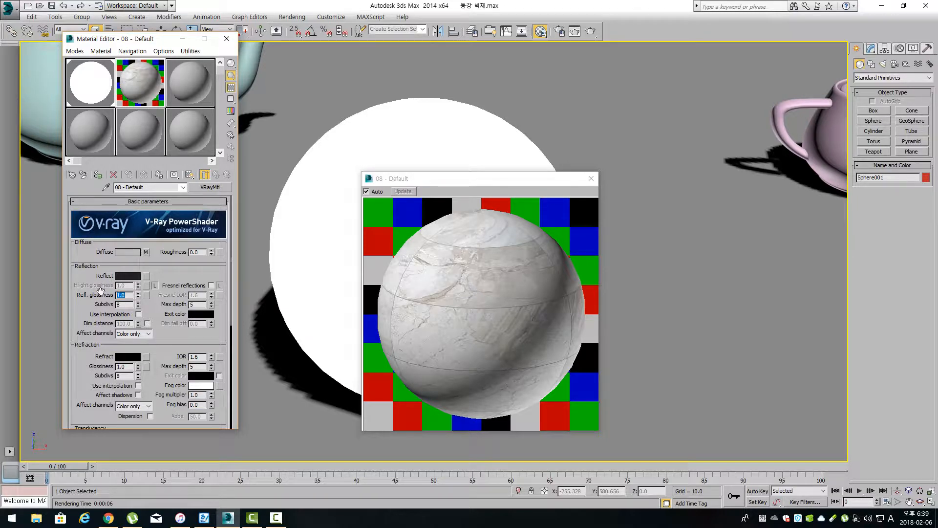
click(177, 268)
double_click(125, 294)
text(.1)
key(Return)
drag(541, 181, 578, 107)
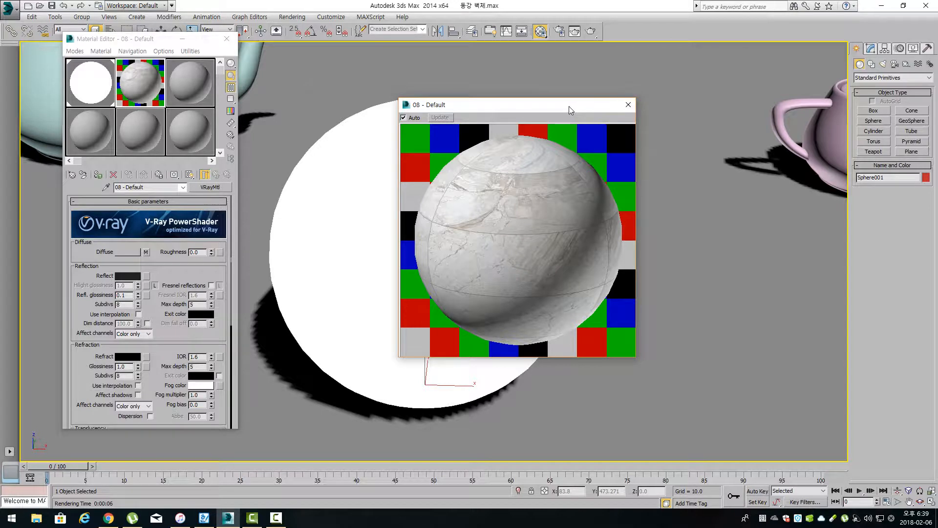
drag(572, 110, 457, 107)
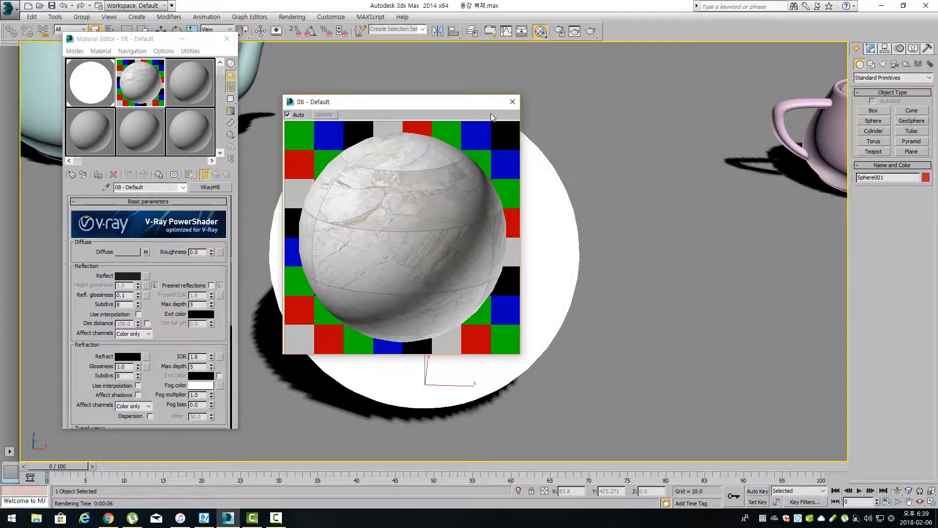
drag(478, 103, 480, 99)
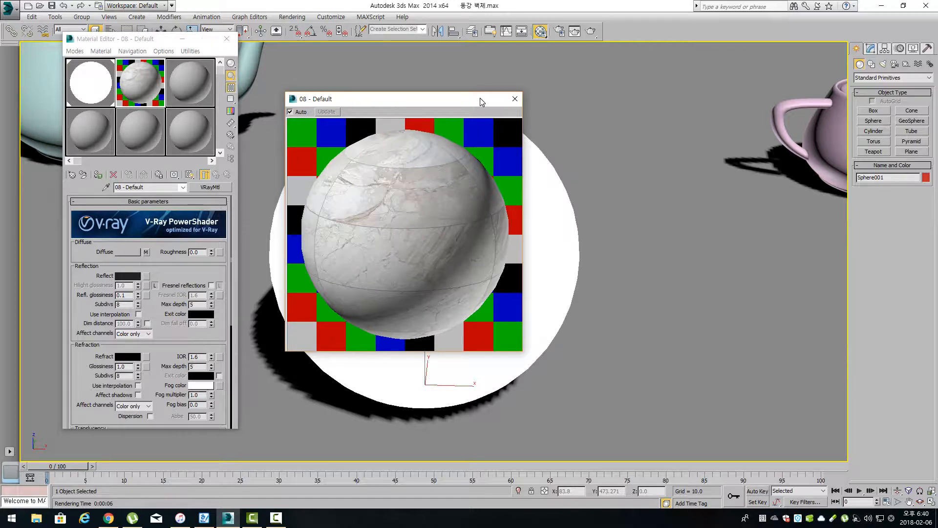
click(515, 100)
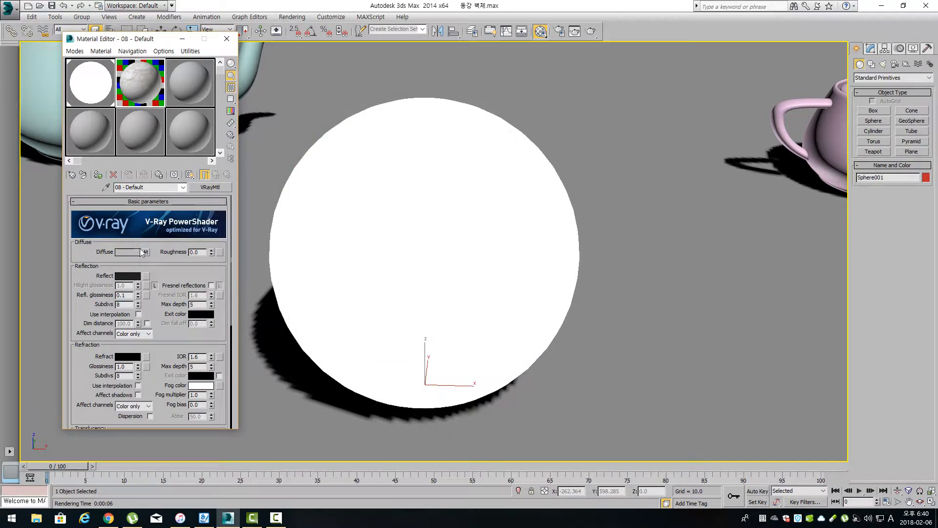
Try a reflection color value of 10 and settle on 40
click(135, 277)
double_click(462, 112)
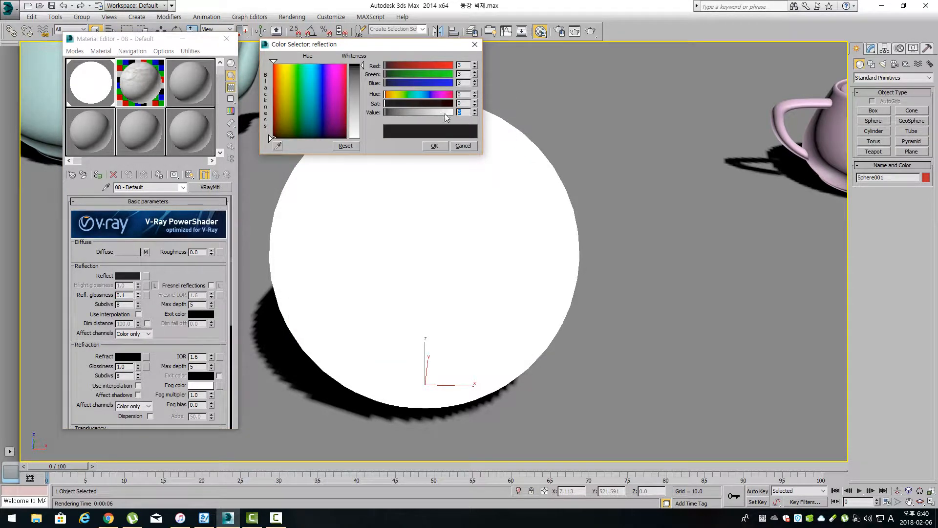
text(10)
key(Return)
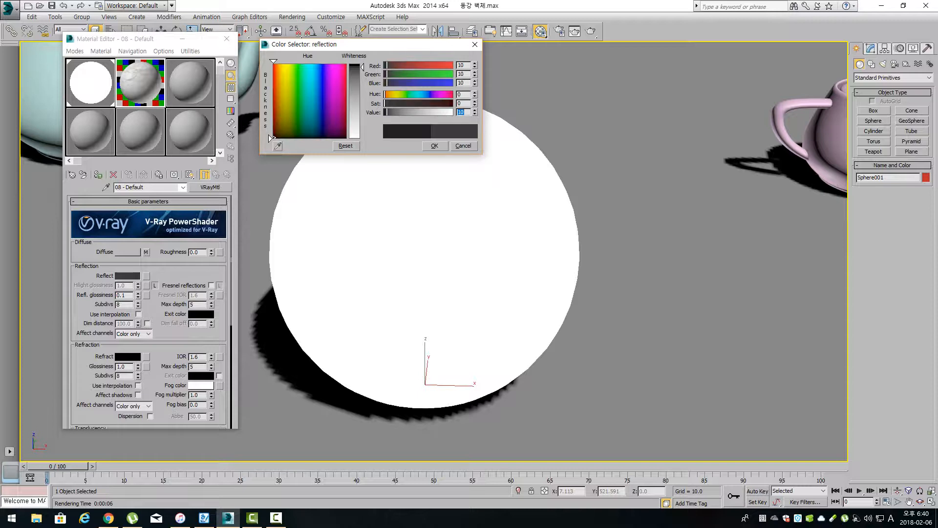
text(40)
key(Return)
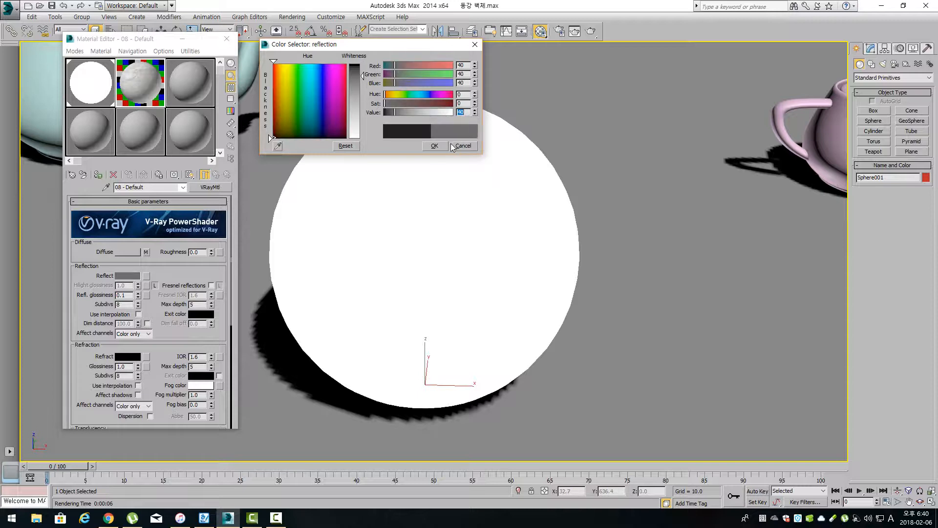
click(435, 146)
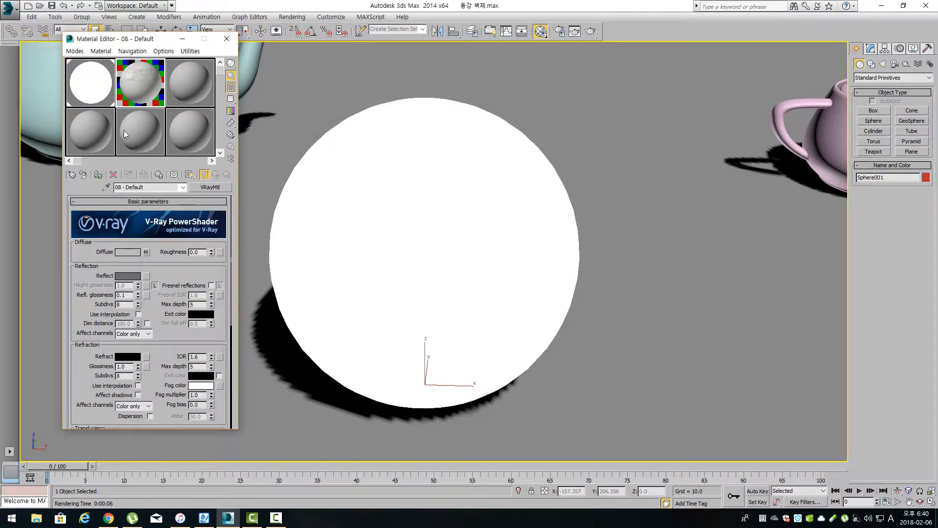
Reopen the magnified sample preview clear of the editor and set the reflection glossiness to 1
double_click(141, 87)
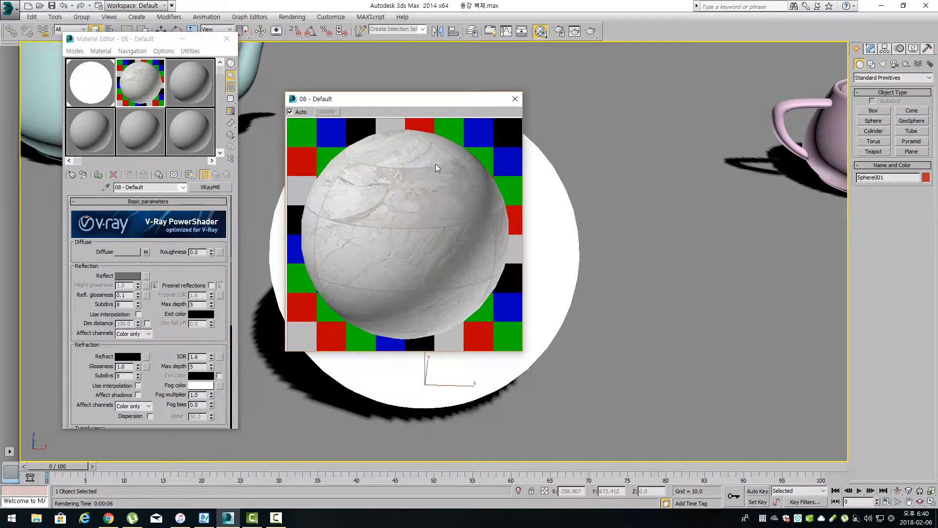
drag(451, 102, 634, 50)
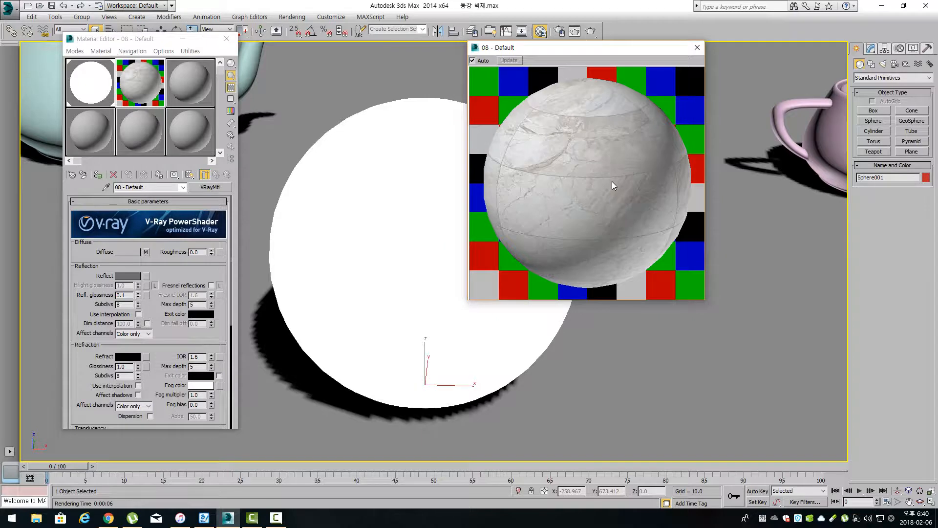
double_click(120, 295)
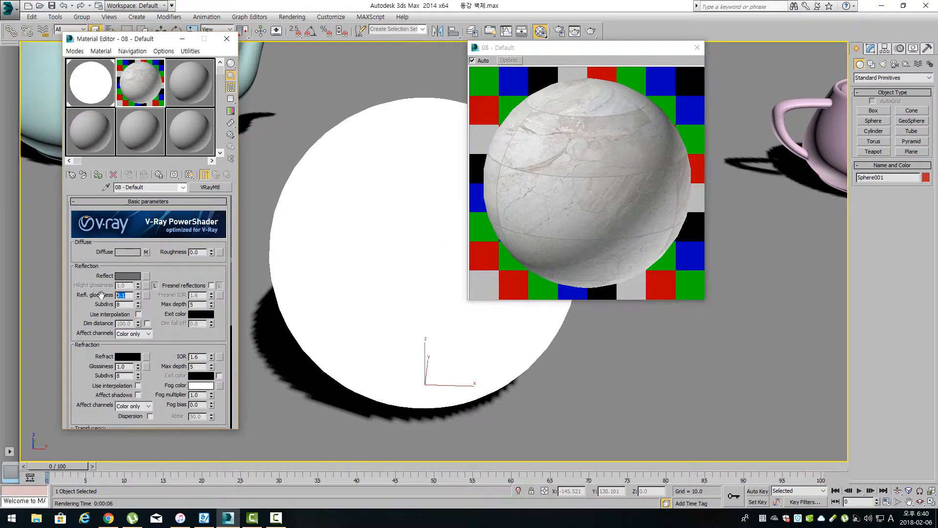
text(1)
key(Return)
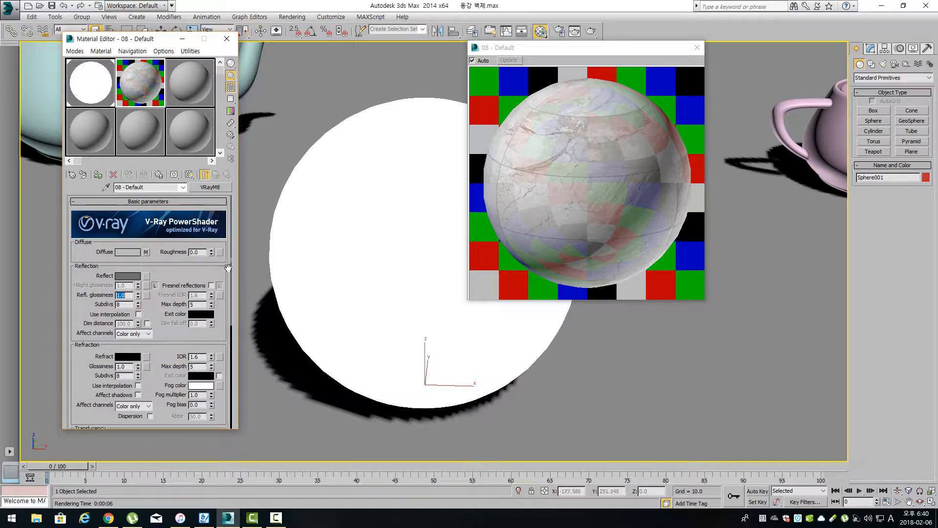
Compare reflection glossiness values of 0.6, 0.7 and 0.8 in the preview and finish with 0.9
text(0.6)
key(Return)
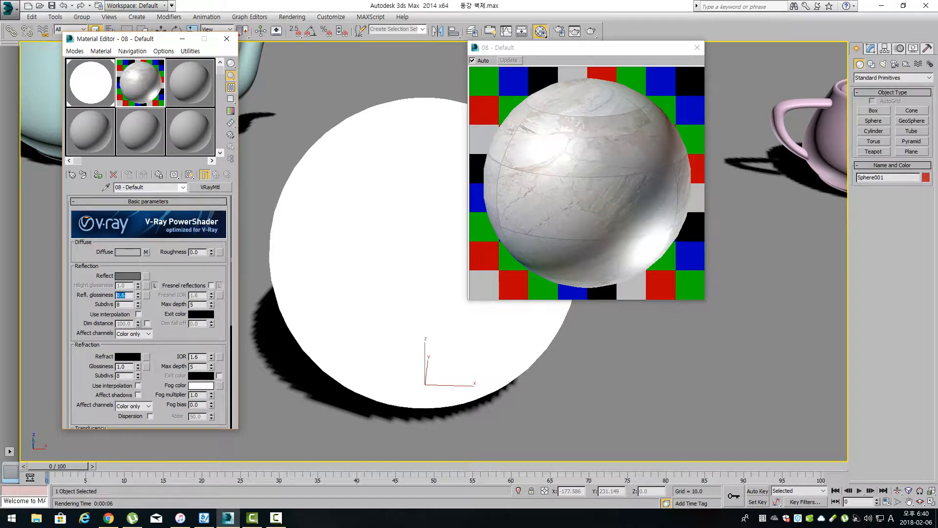
text(.7)
key(Return)
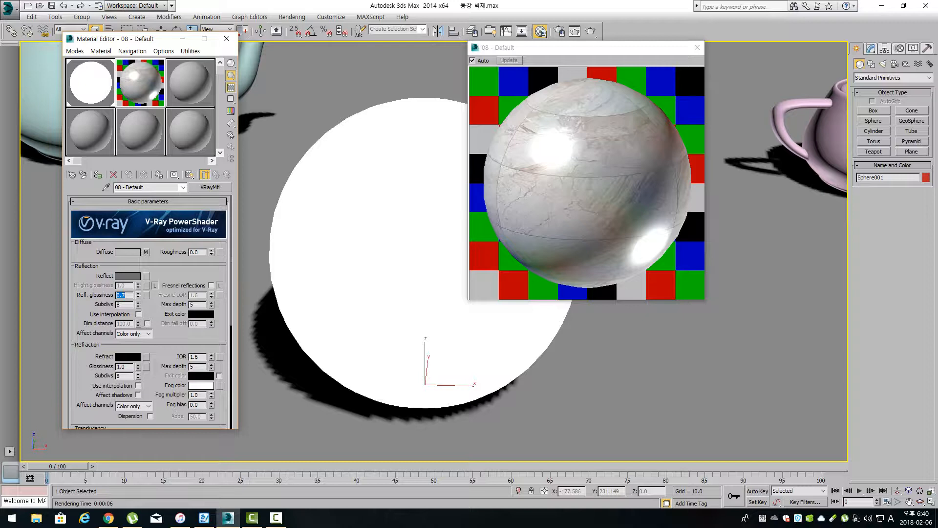
text(.8)
key(Return)
text(.9)
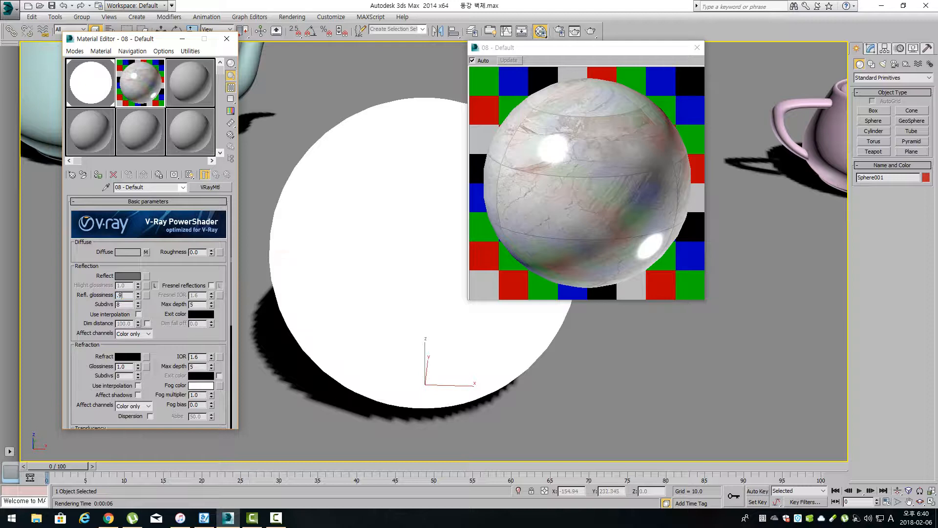
key(Return)
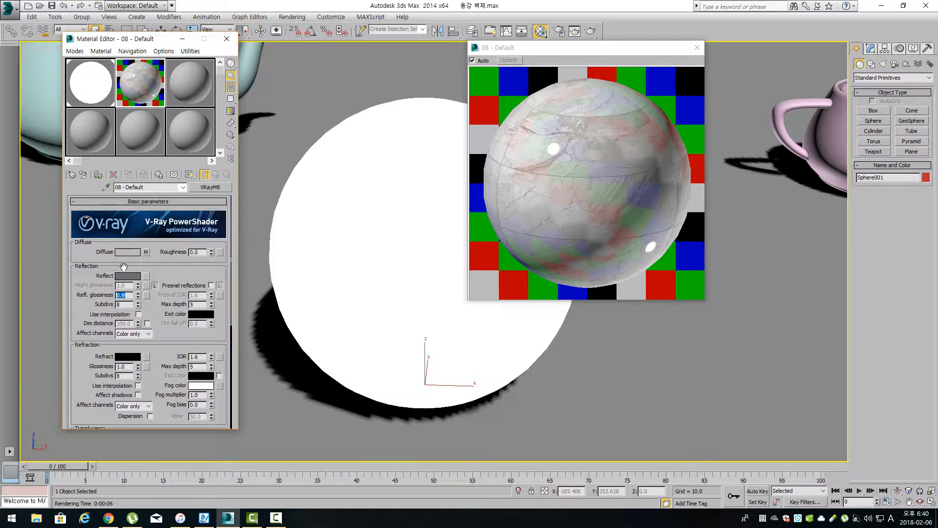
click(665, 233)
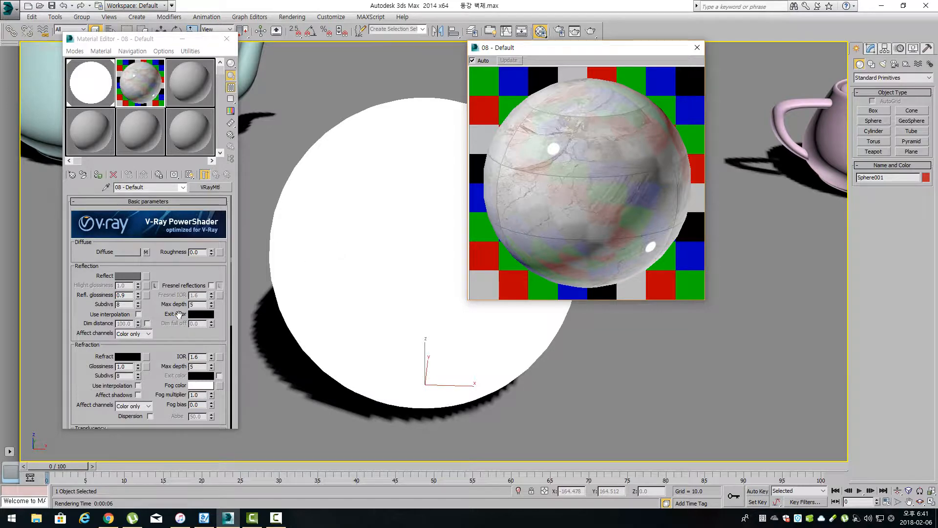
Duplicate the diffuse tile map into the material's Bump map slot using the Copy method
drag(176, 325, 185, 118)
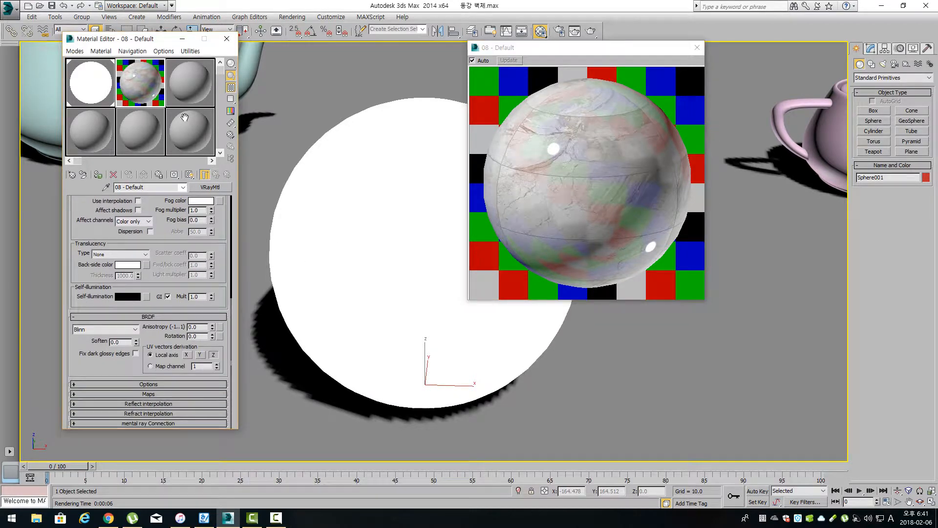
click(185, 393)
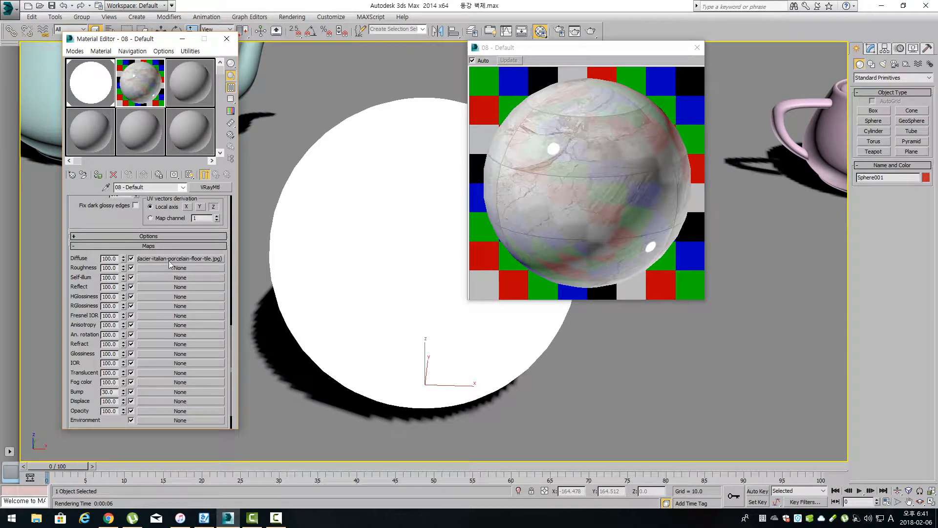
drag(169, 261, 156, 390)
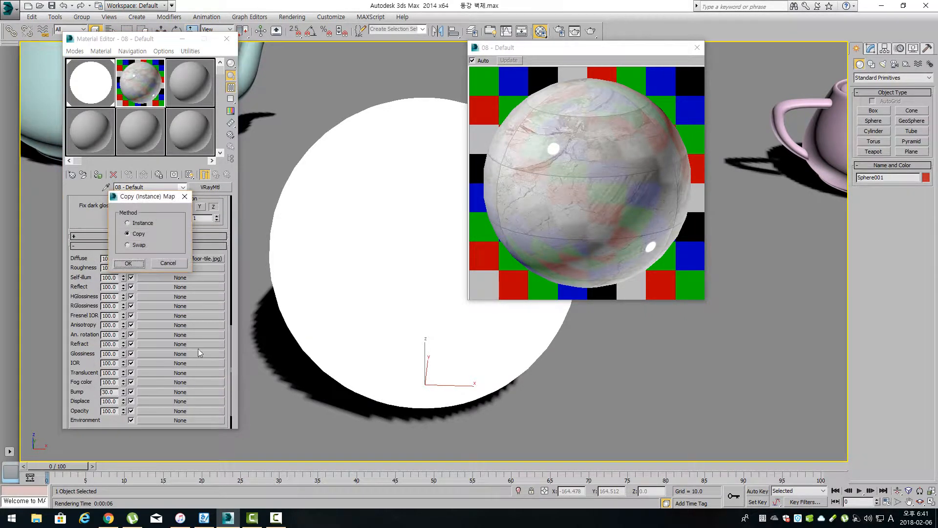
click(136, 262)
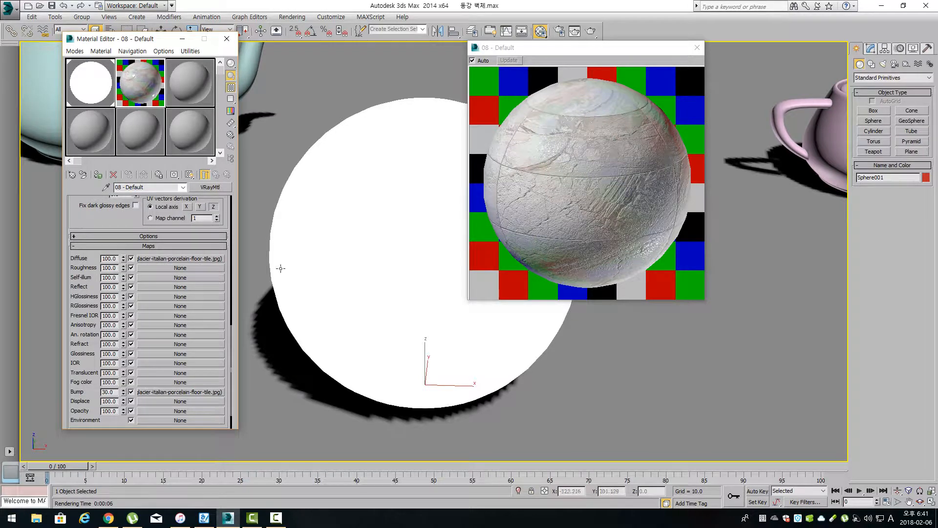
scroll(191, 251, up, 10)
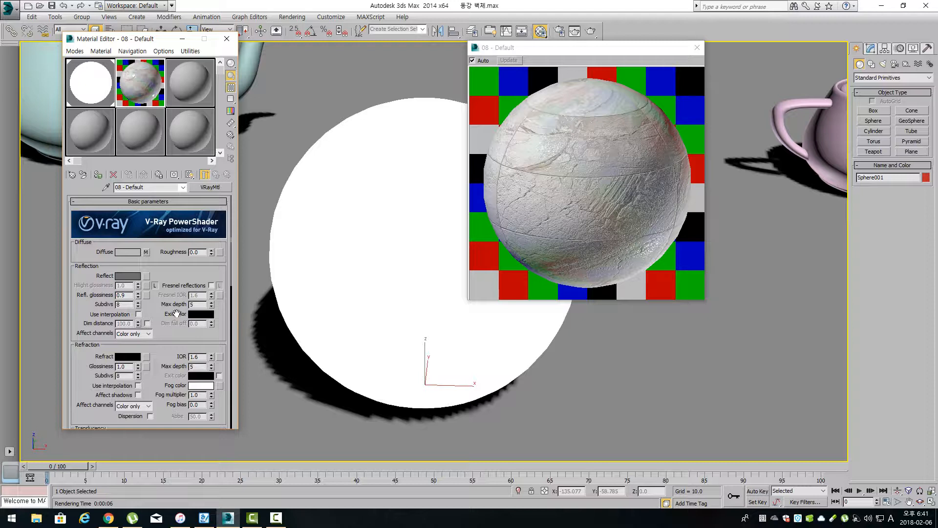
Unlock the highlight glossiness, compare values of 0.9, 0.8 and 0.75 in the preview, and finish with 0.7
click(155, 286)
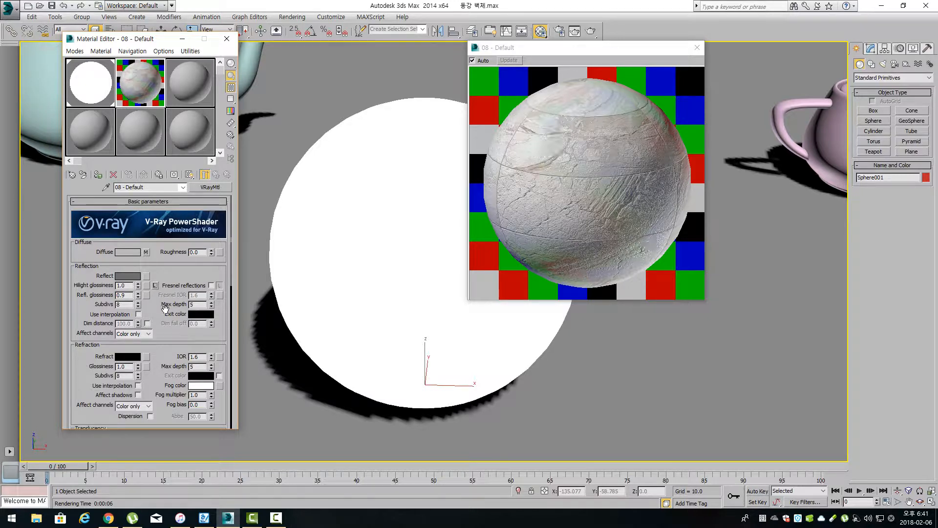
click(128, 285)
text(0.9)
key(Return)
text(.8)
key(Return)
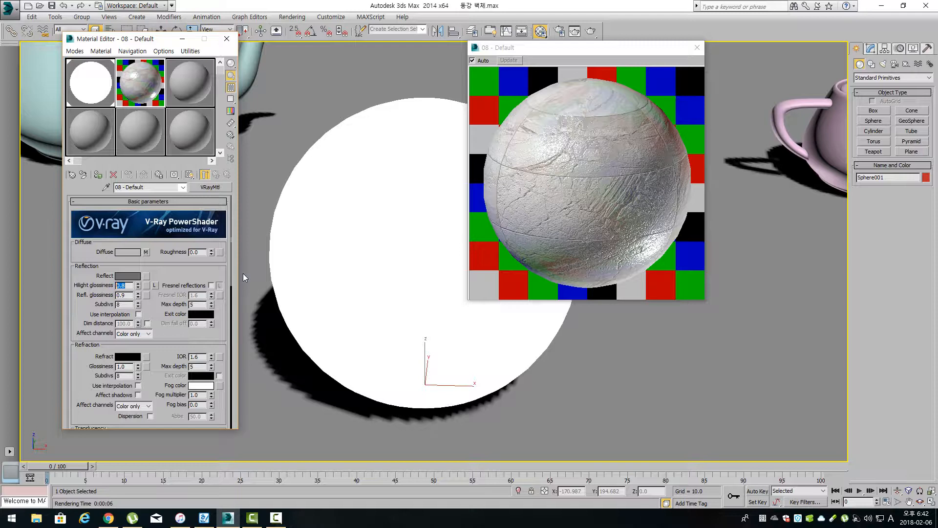
text(.75)
key(Return)
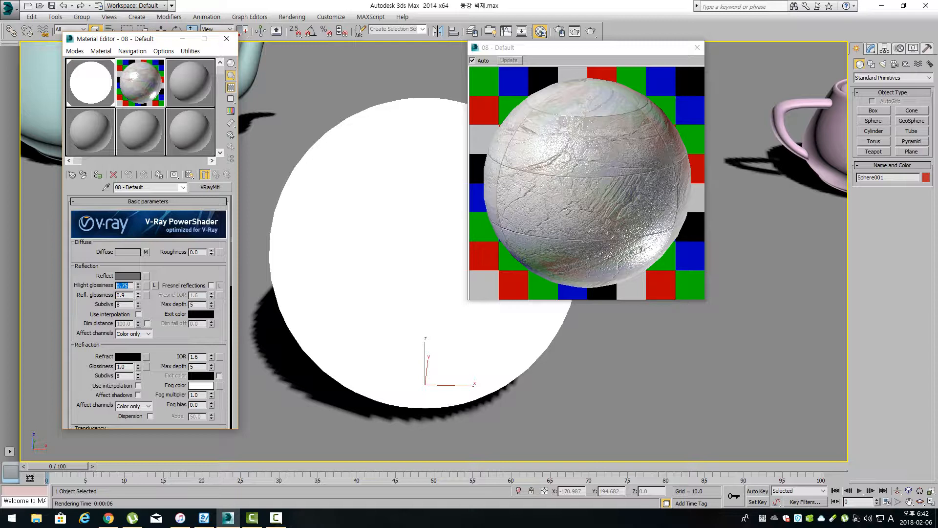
click(675, 249)
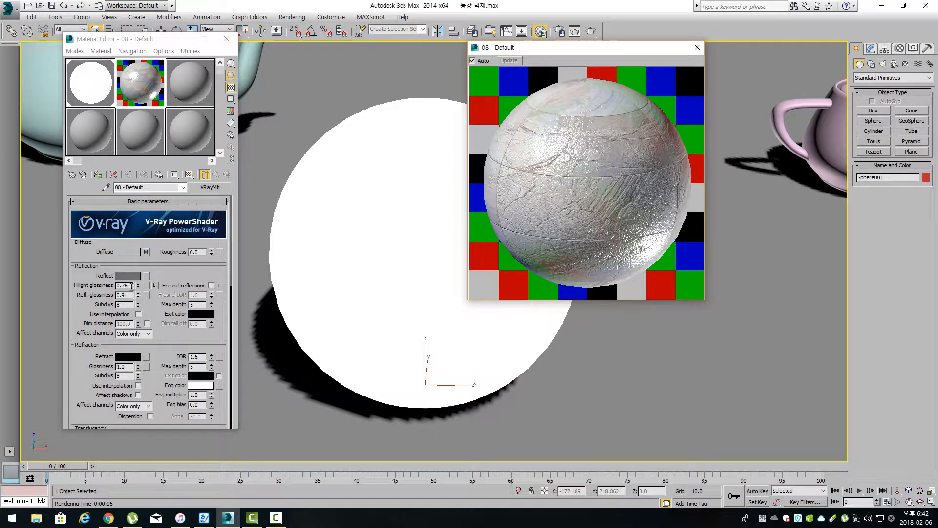
click(67, 303)
text(.7)
key(Return)
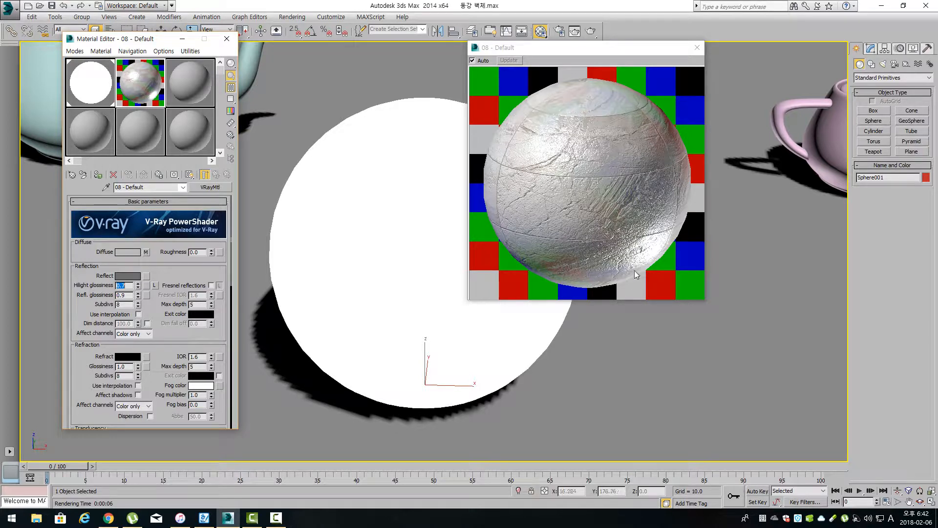
click(589, 228)
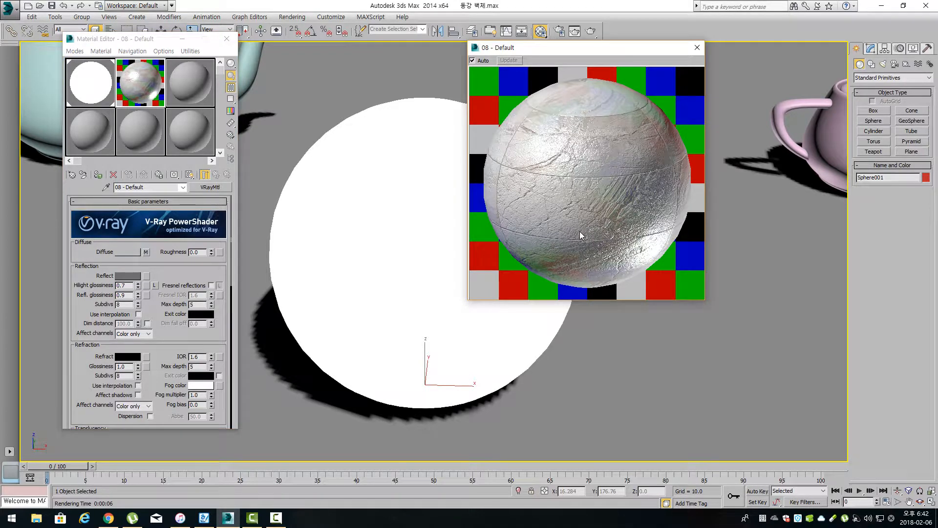
Set the reflection glossiness to 0.85 and the reflection subdivisions to 50
click(123, 295)
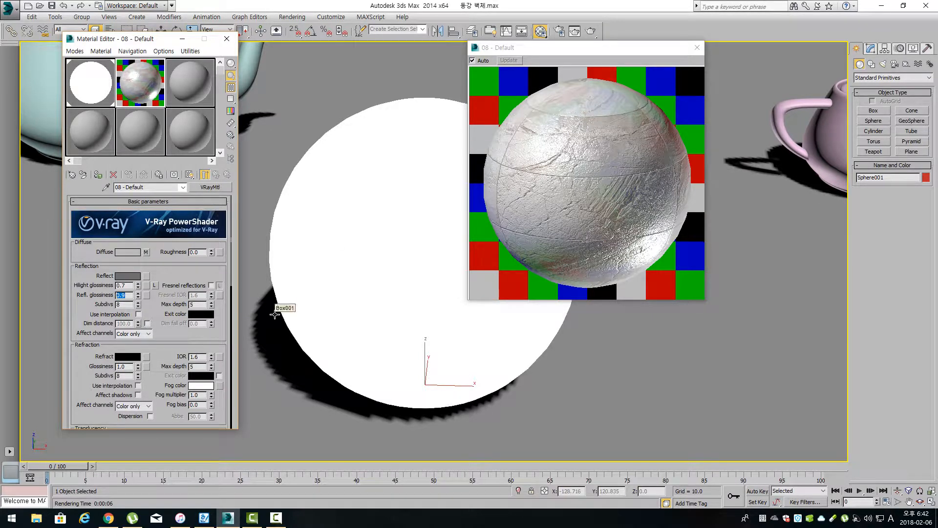
text(.85)
key(Return)
click(167, 274)
click(122, 304)
text(50)
click(640, 241)
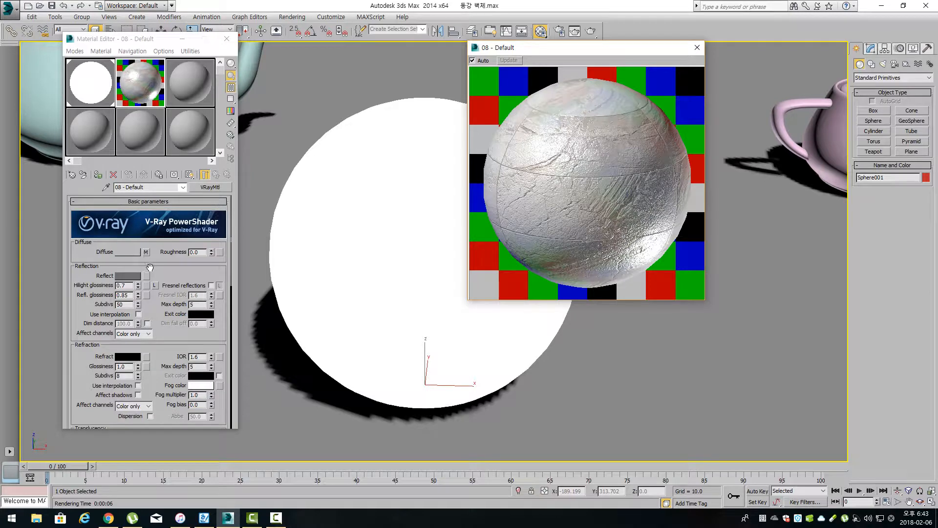
Clear the diffuse tile map with the empty reflection map slot and set the diffuse color to a fully saturated orange
drag(147, 275, 145, 253)
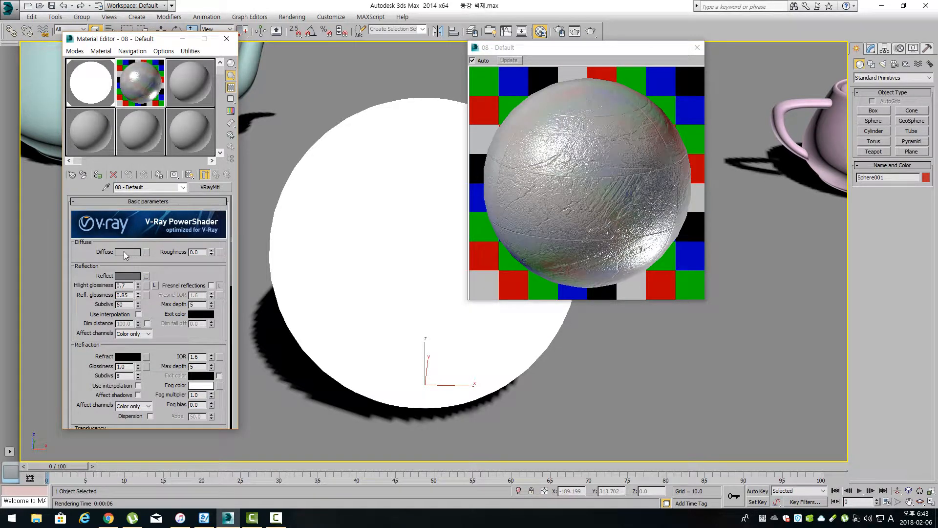
click(124, 253)
drag(310, 102, 278, 63)
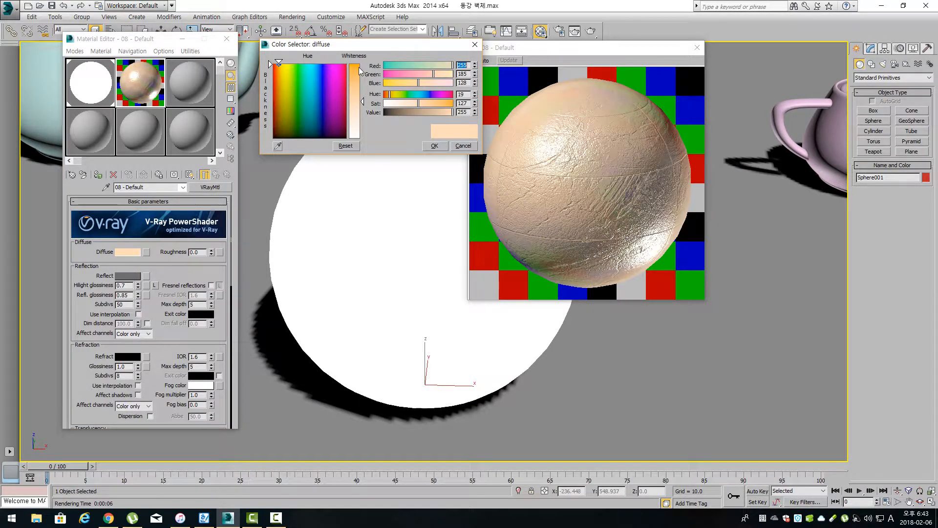
drag(363, 102, 362, 64)
click(435, 145)
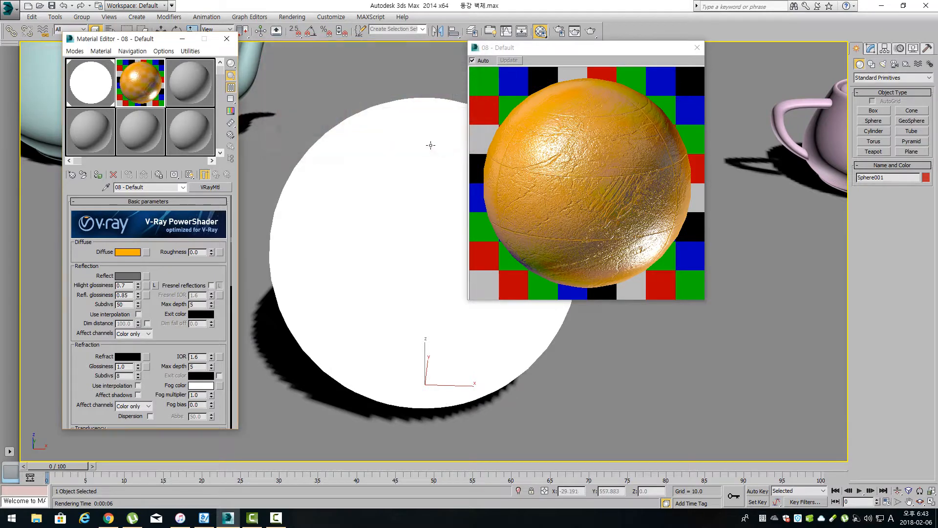
Disable the bump map of the orange material
scroll(146, 318, down, 10)
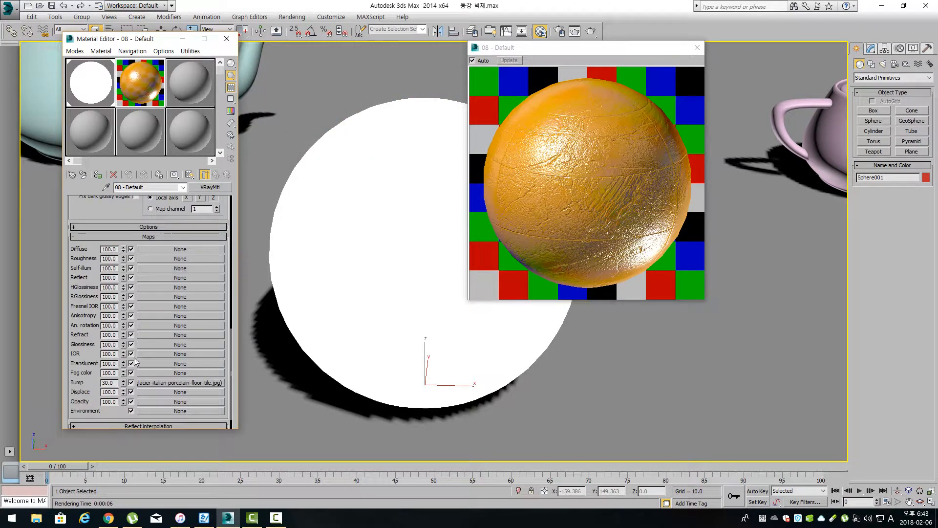
click(131, 383)
scroll(131, 209, up, 10)
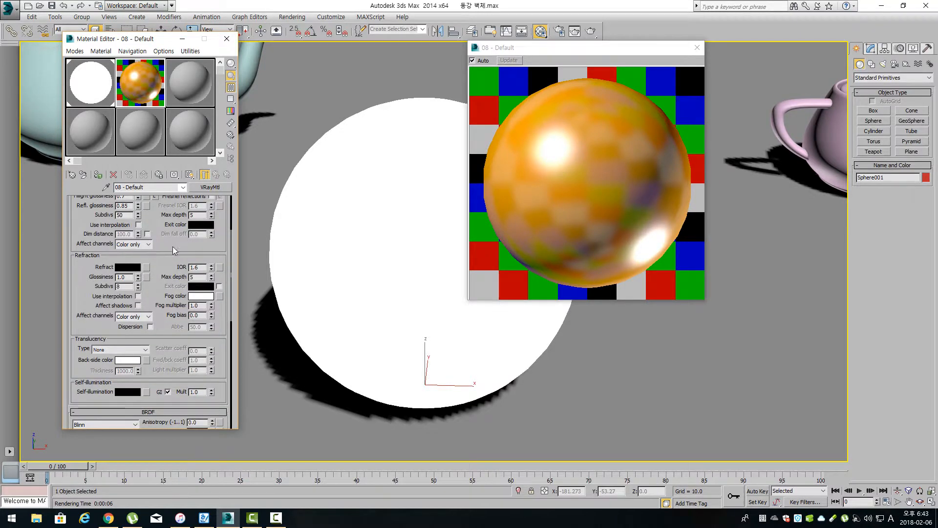
Try a reflection subdivision value of 1 and return it to 50
right_click(139, 305)
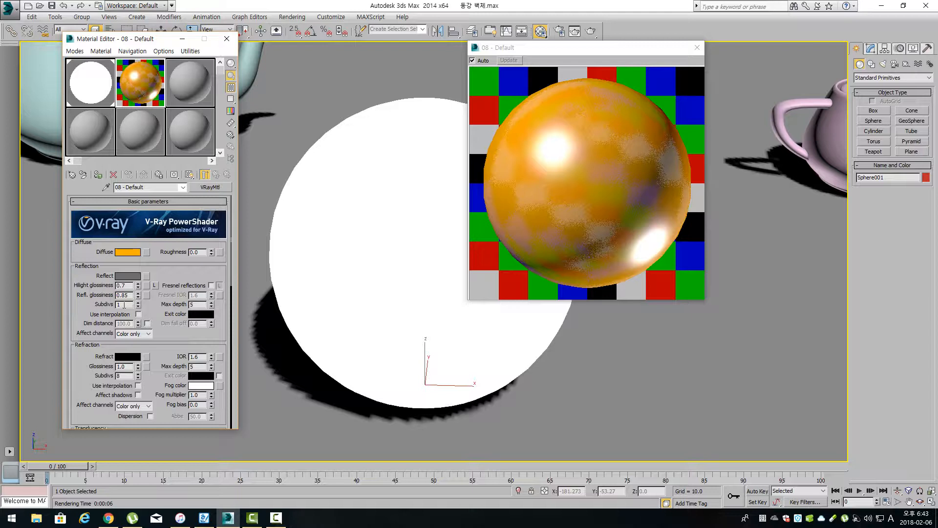
double_click(124, 305)
text(20)
key(Return)
Browse the image files for a diffuse bitmap and return to the material without choosing one
click(146, 253)
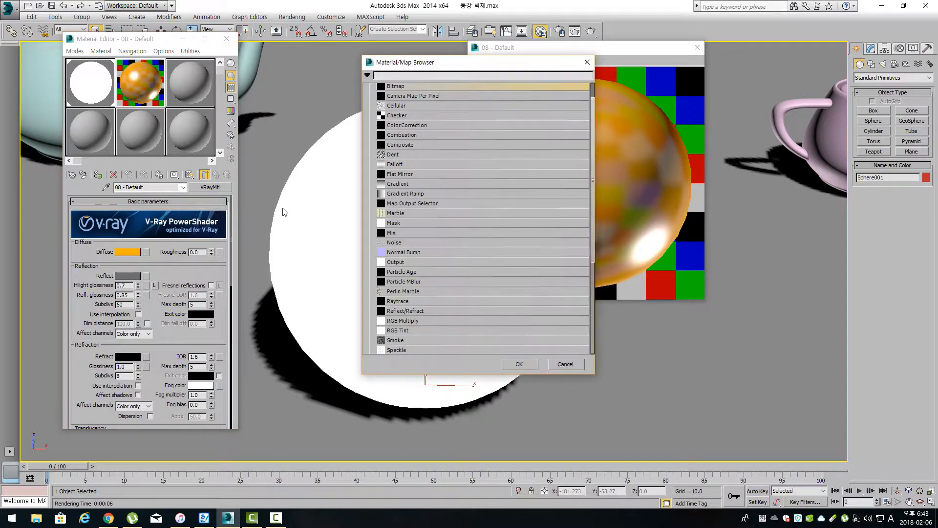
double_click(450, 86)
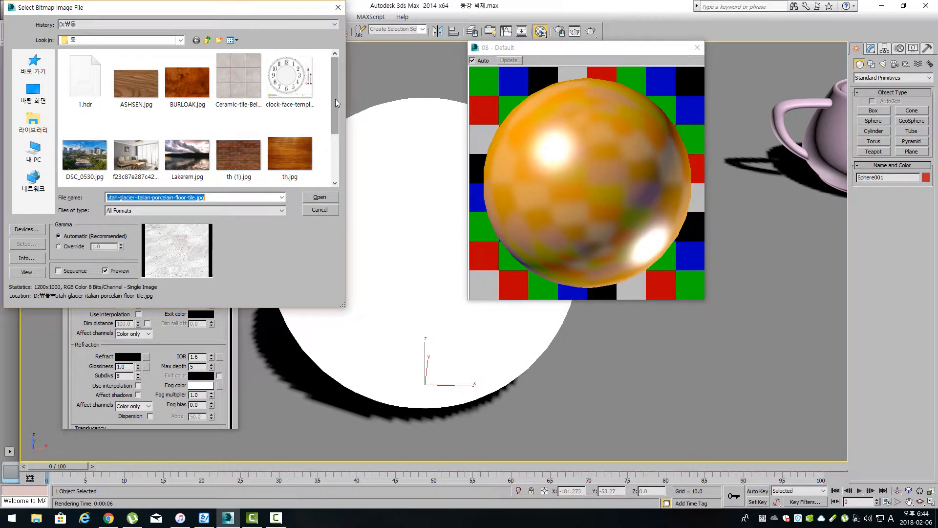
mouse_move(335, 99)
mouse_down()
mouse_move(331, 157)
mouse_move(327, 93)
mouse_up()
drag(333, 95, 333, 98)
mouse_move(333, 60)
mouse_down()
mouse_move(330, 136)
mouse_move(323, 69)
mouse_up()
click(337, 7)
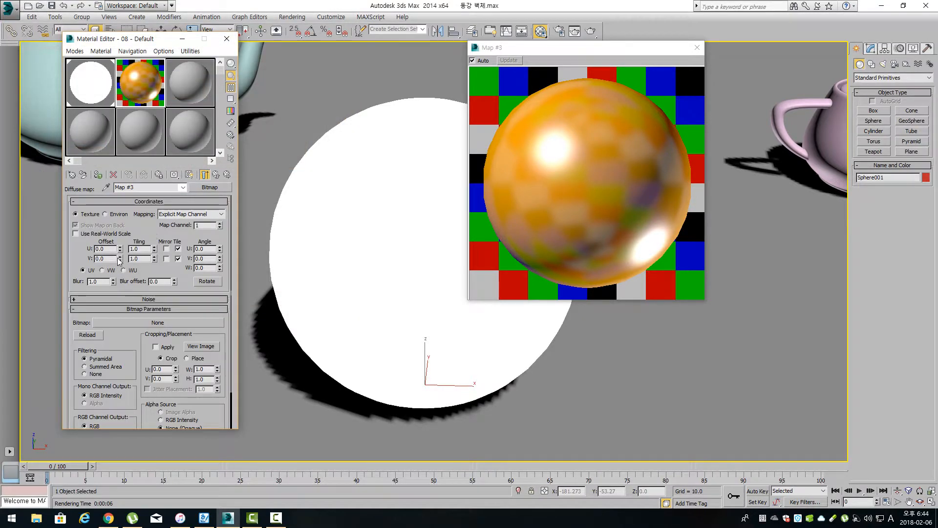
click(216, 175)
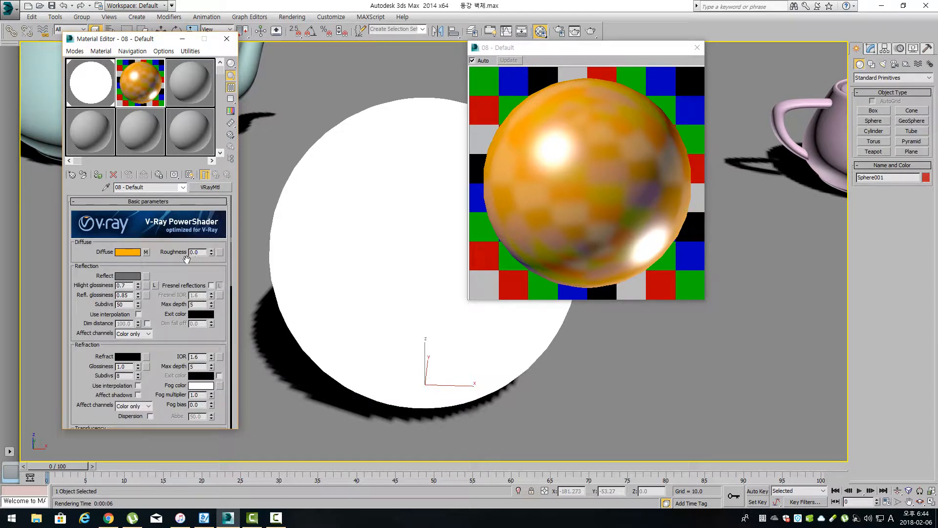
drag(177, 273, 180, 319)
Change the third sample slot's material to VRayMtl and show it in the magnified preview
click(200, 82)
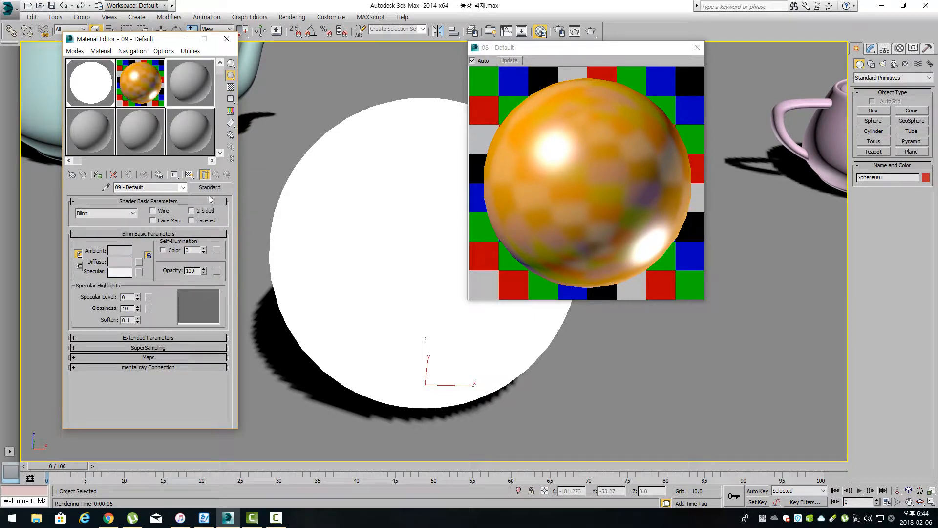
click(211, 188)
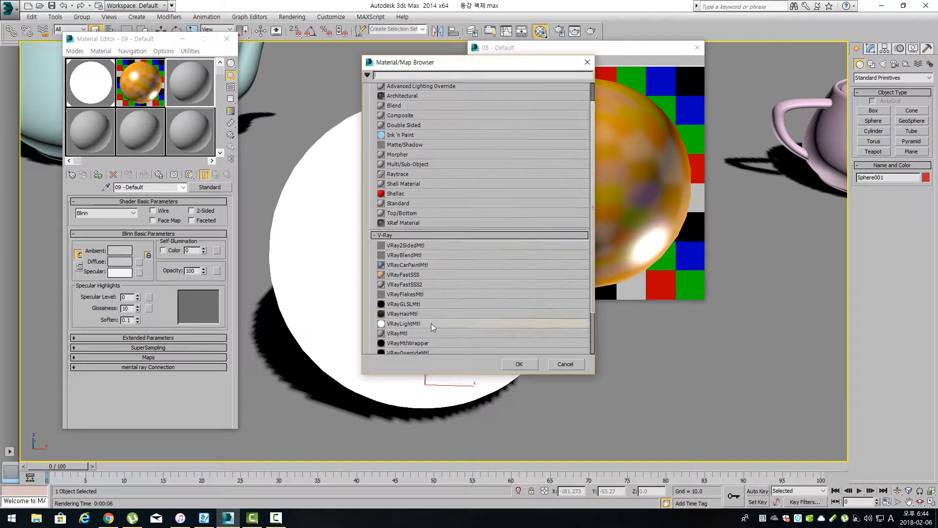
double_click(429, 335)
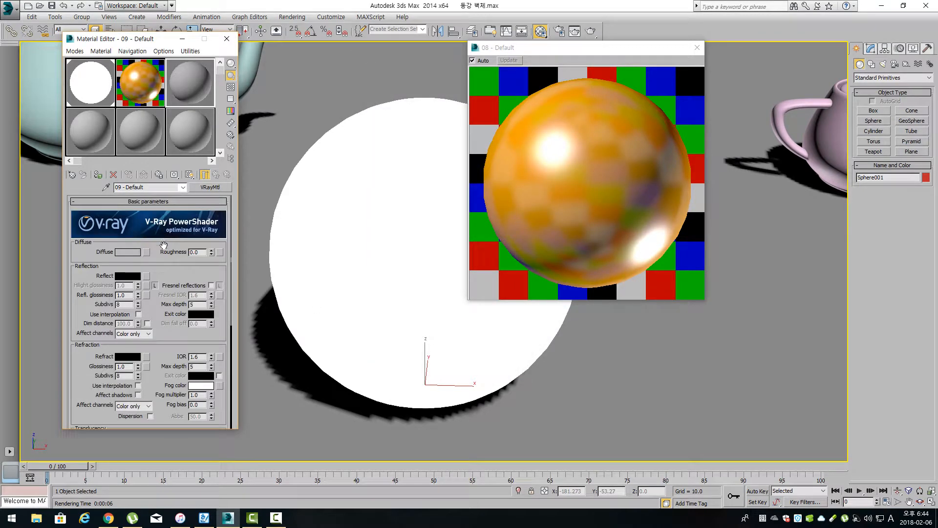
drag(167, 272, 169, 253)
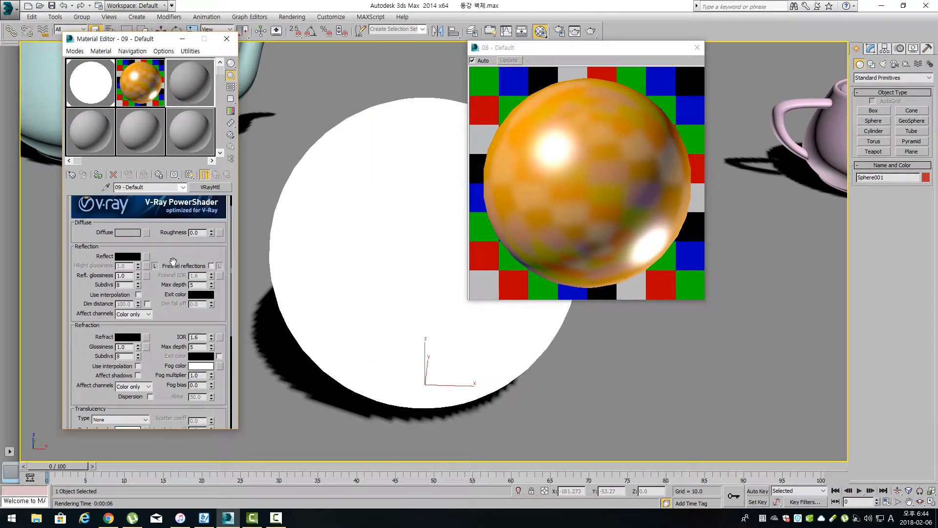
click(701, 49)
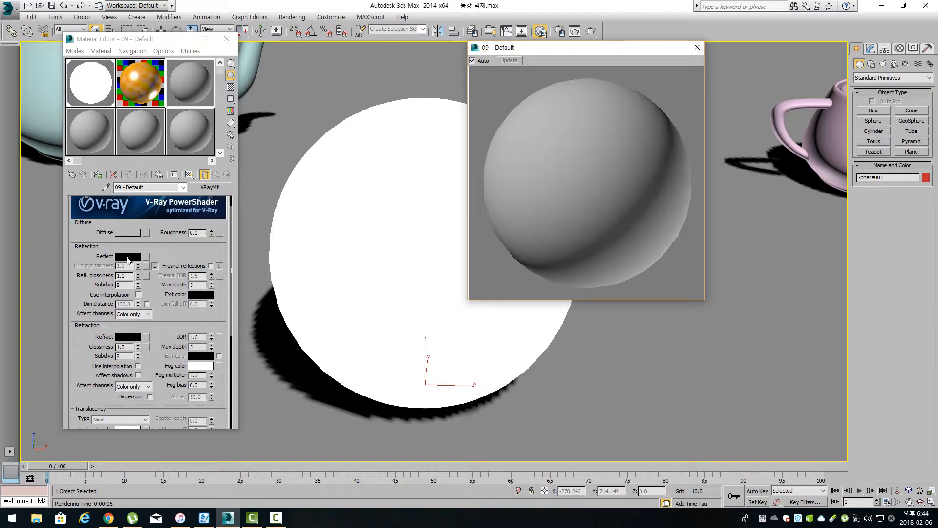
Relock the orange material's highlight glossiness and set its reflection color to pure white
click(152, 91)
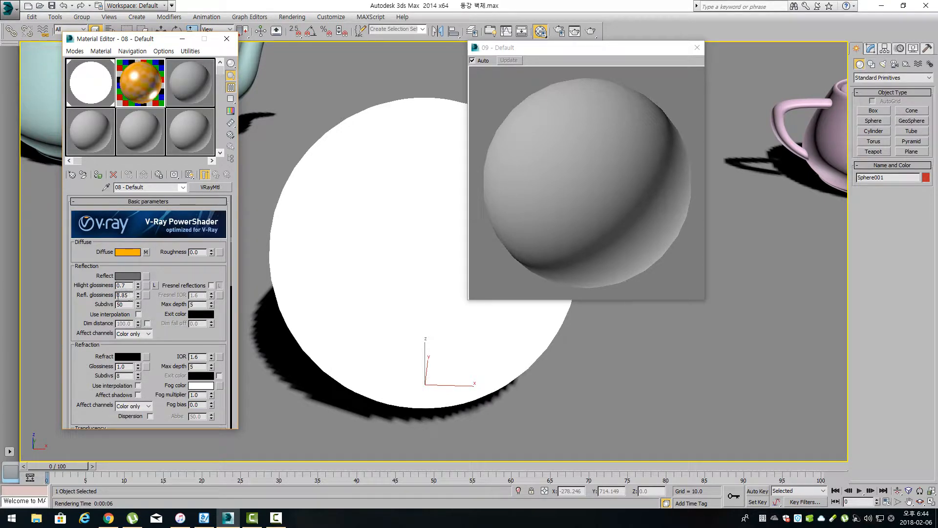
click(154, 285)
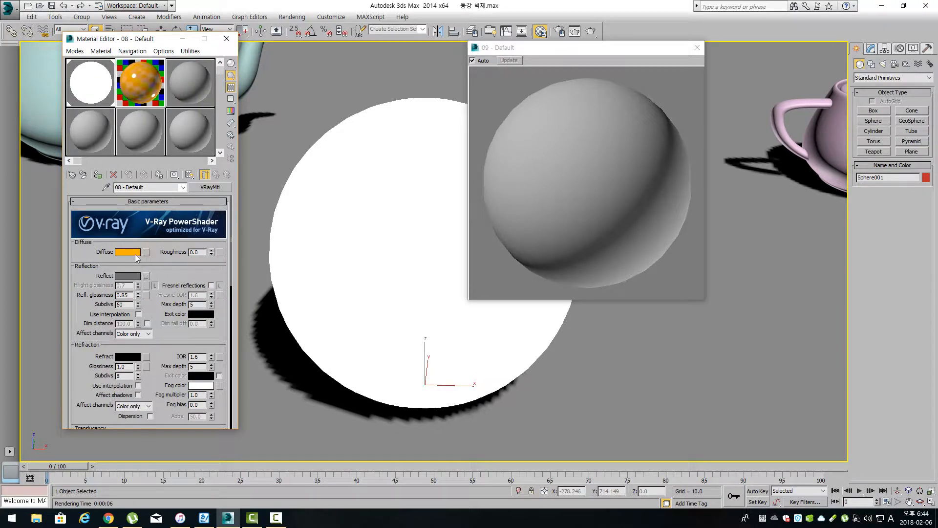
click(128, 276)
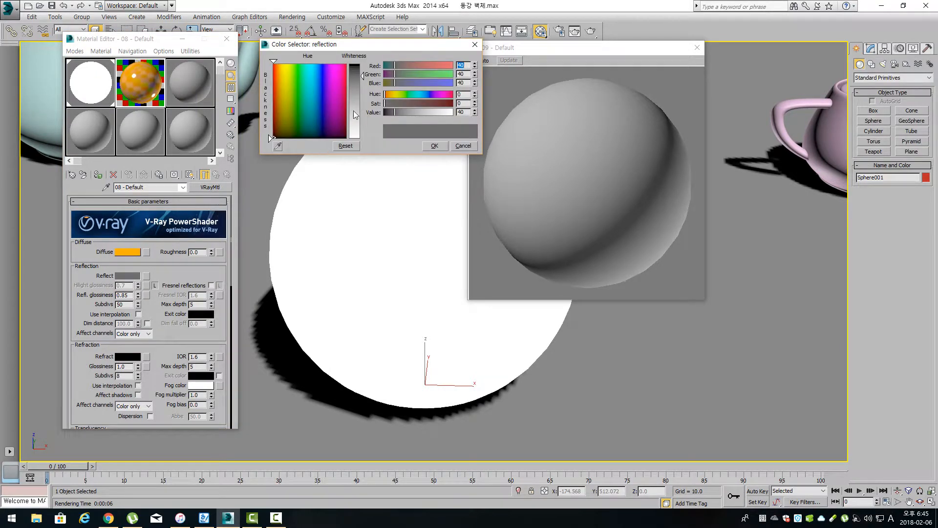
drag(354, 110, 354, 138)
click(433, 146)
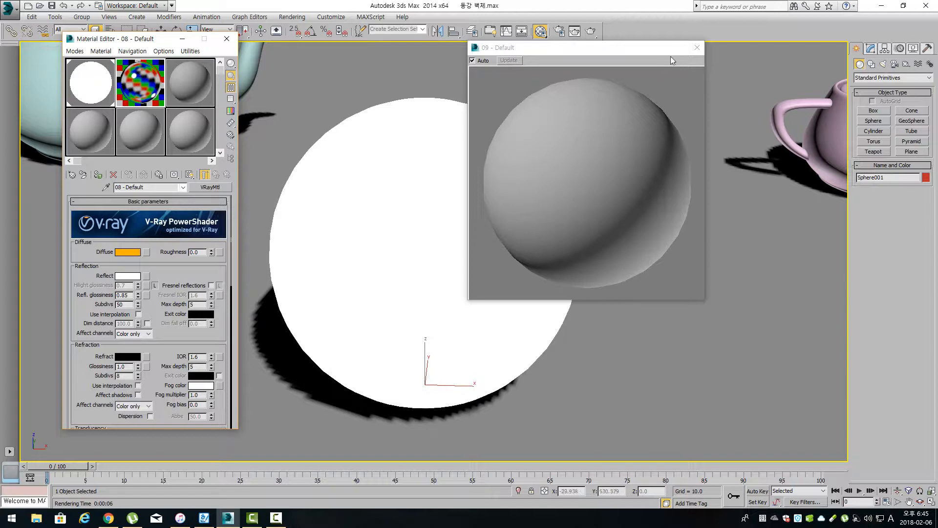
Preview the fully reflective material magnified, set its reflection glossiness to 1.0 and close both preview windows
double_click(149, 85)
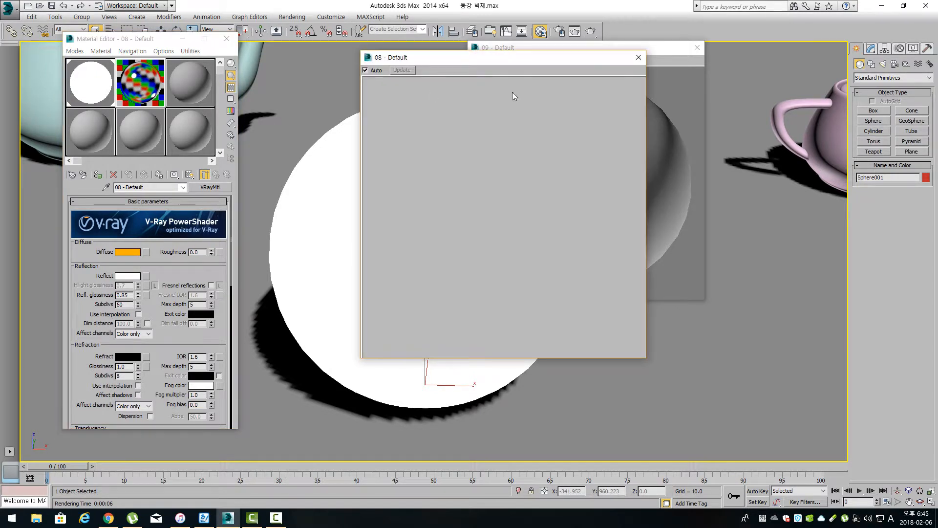
double_click(129, 295)
text(1.0)
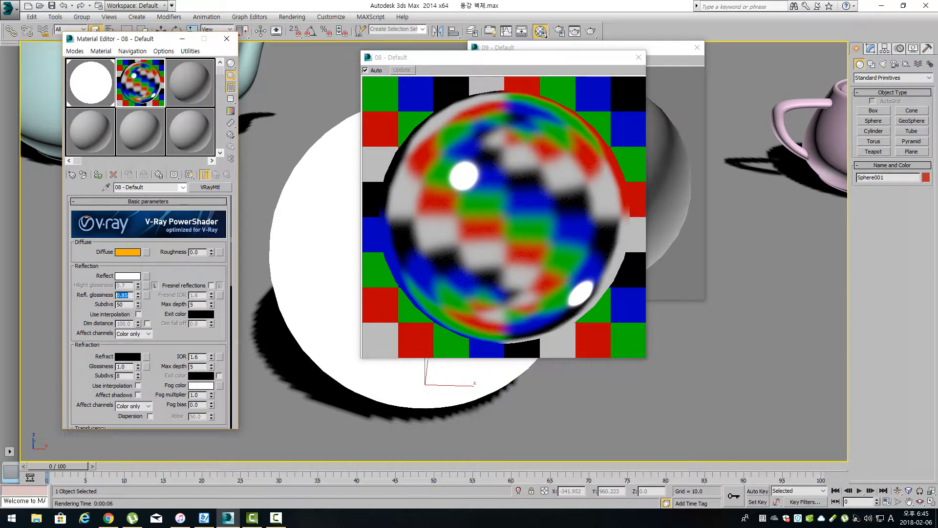
key(Return)
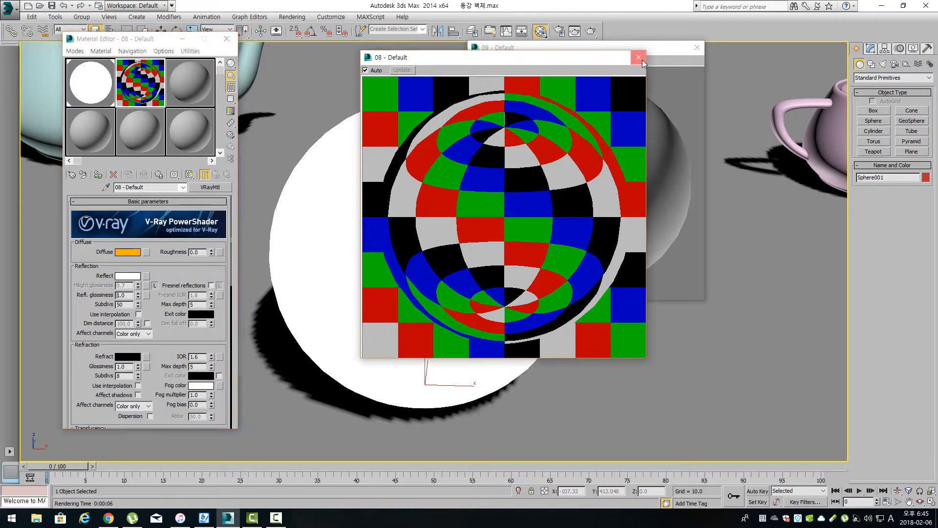
click(641, 60)
click(697, 47)
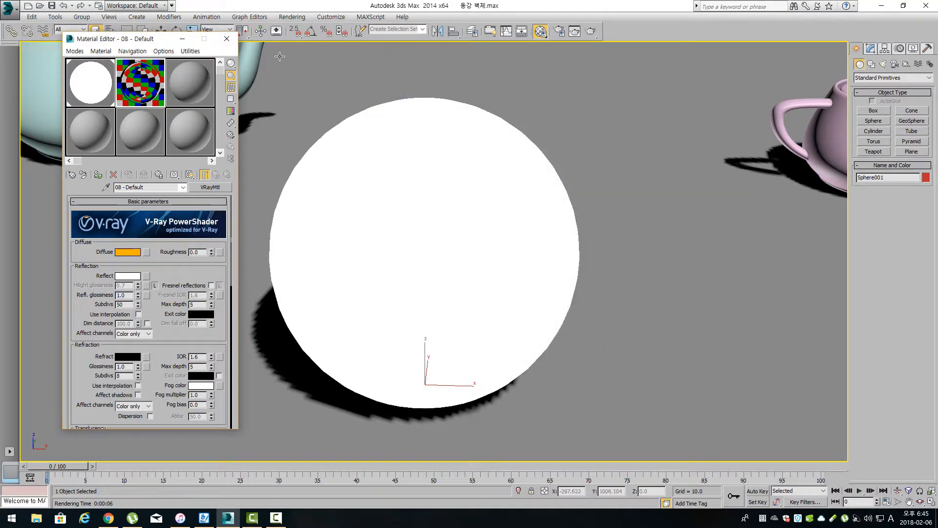
Set the reflection color of the third sample slot's VRayMtl to a gray with value 50
click(196, 87)
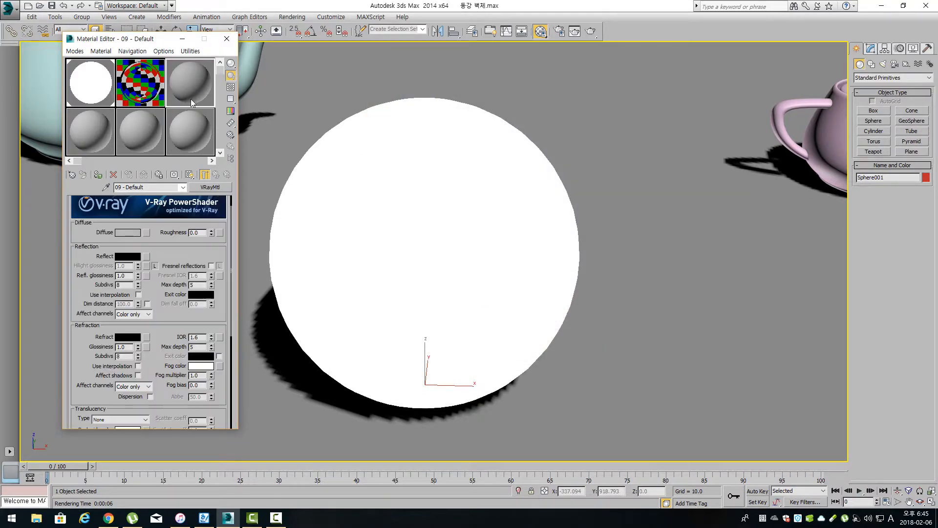
click(210, 187)
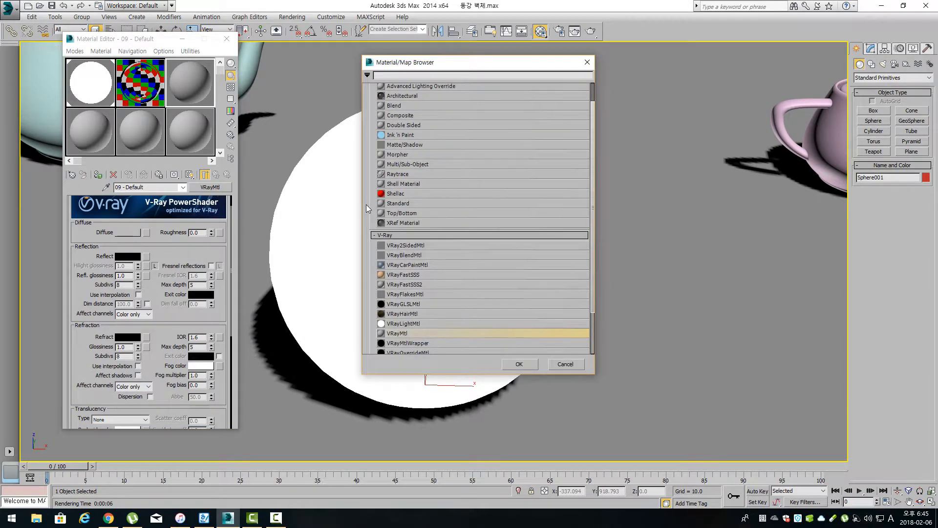
click(587, 64)
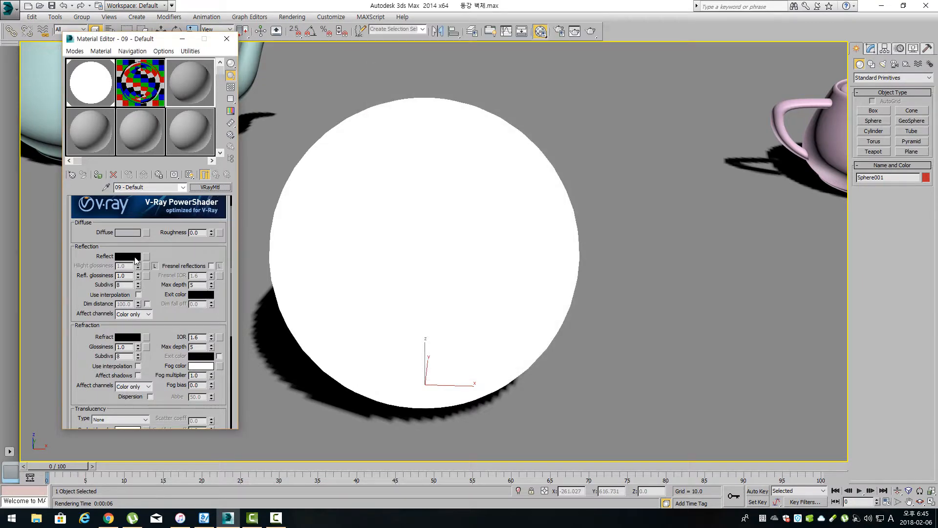
click(128, 256)
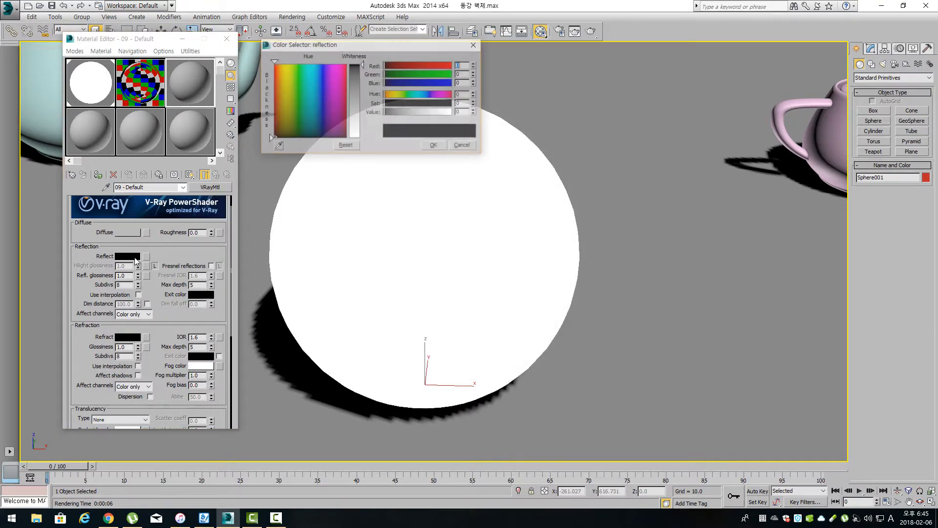
click(465, 112)
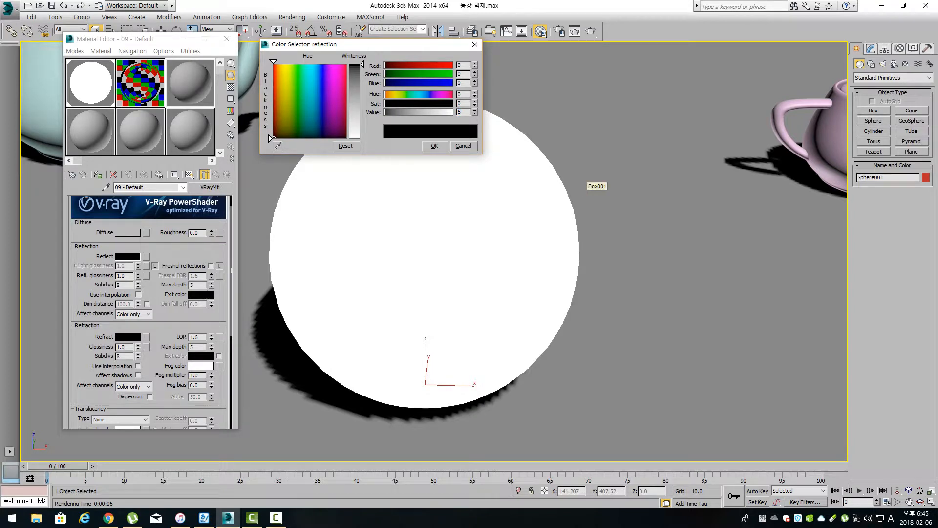
text(50)
key(Return)
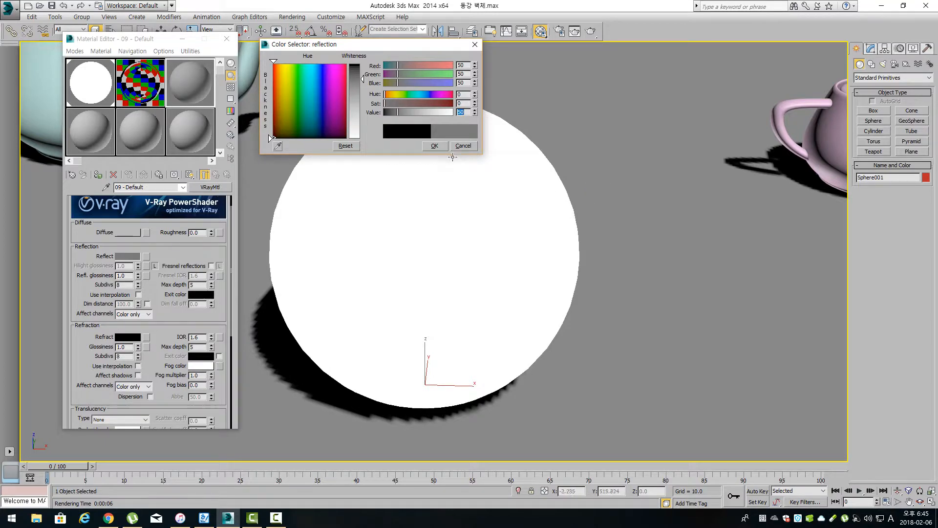
click(434, 145)
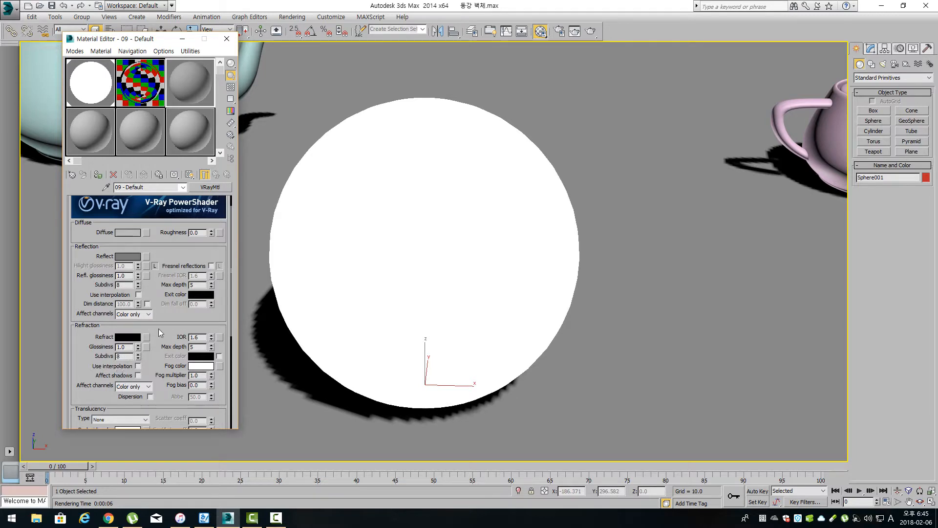
Set the material's refraction color to pure white and preview it magnified against the checkered sample background
click(128, 337)
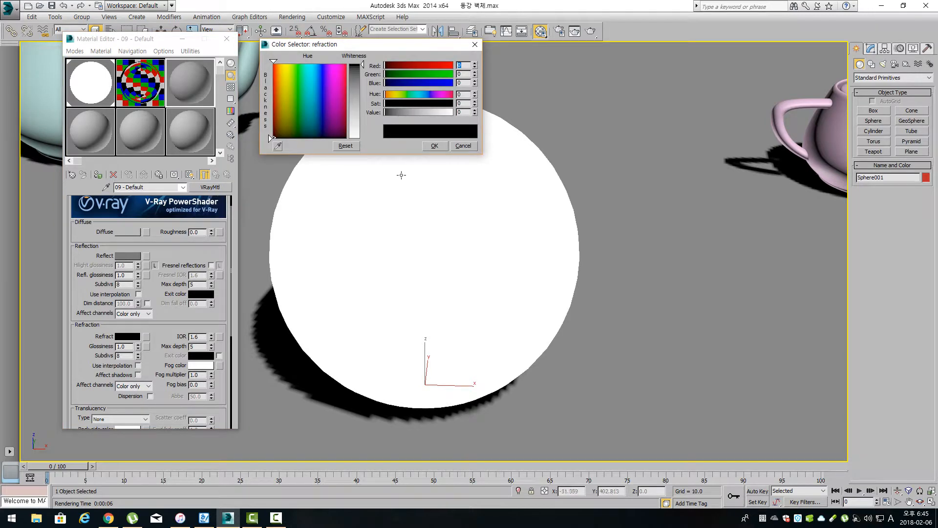
drag(356, 77, 354, 142)
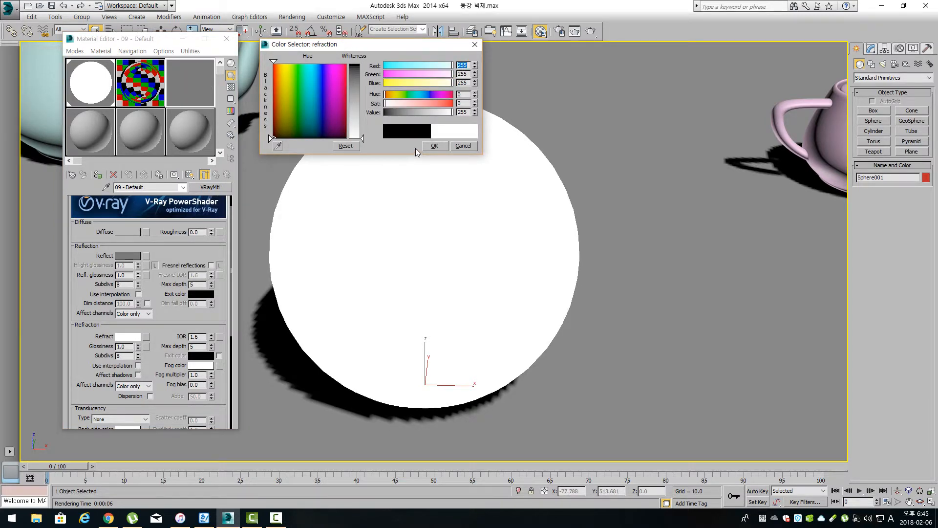
click(434, 146)
click(230, 87)
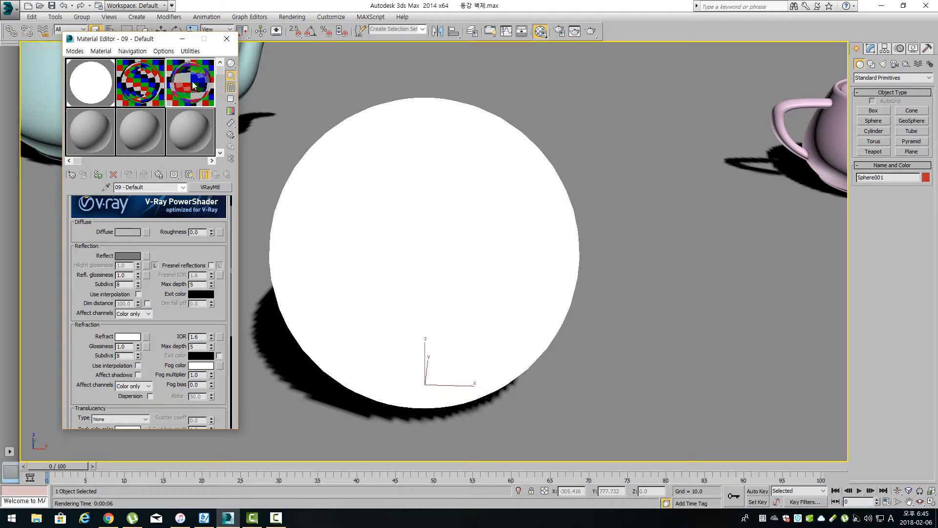
double_click(194, 86)
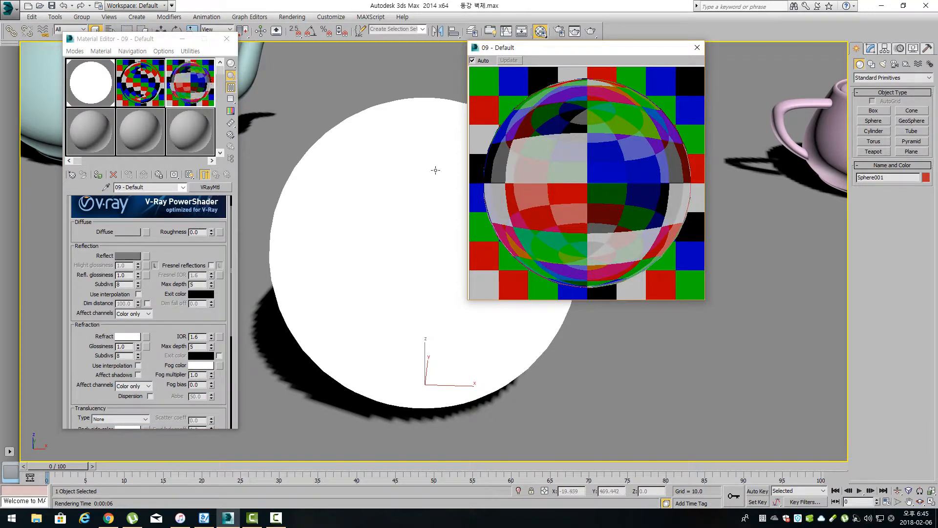
Try a refraction IOR of 1.33 on the glass material, then return it to 1.6
click(172, 328)
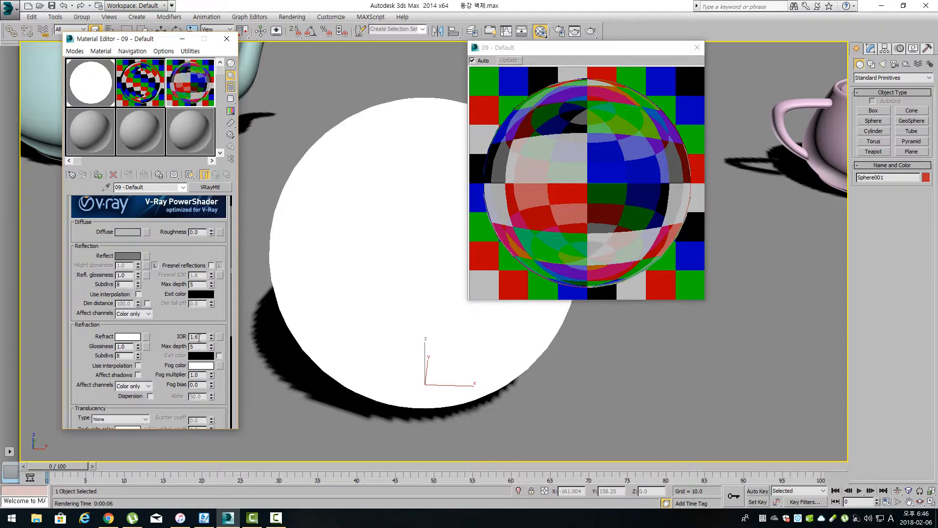
double_click(199, 337)
text(1.)
key(Return)
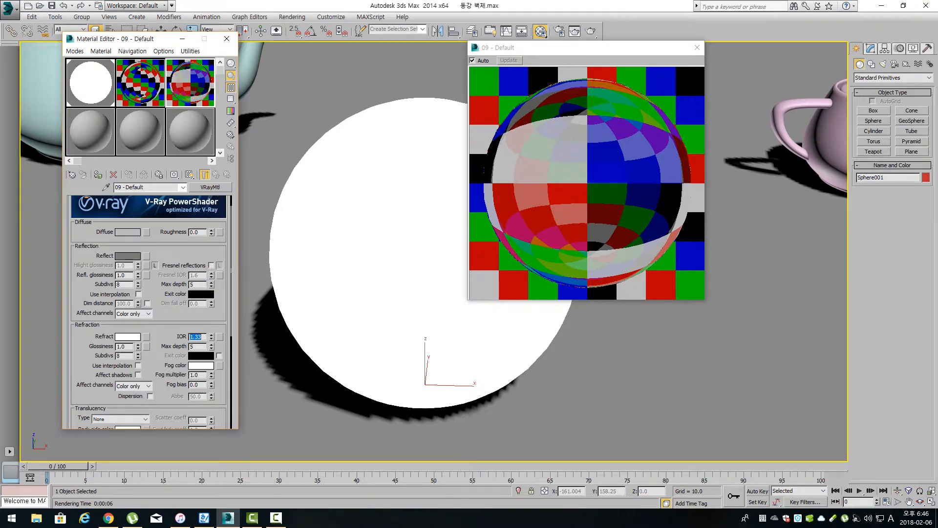
text(1.6)
key(Return)
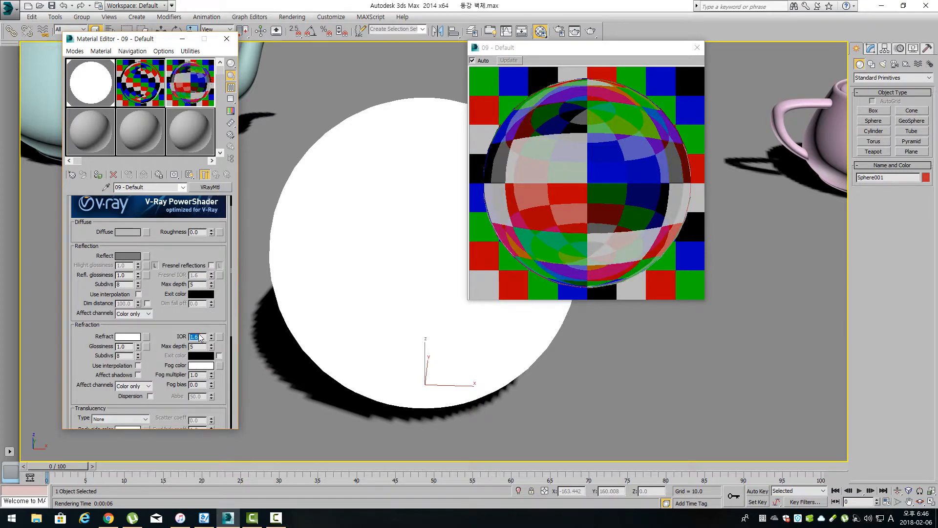
click(182, 331)
Leave the reflection color as it is and set the refraction color to a gray with value 127
click(128, 256)
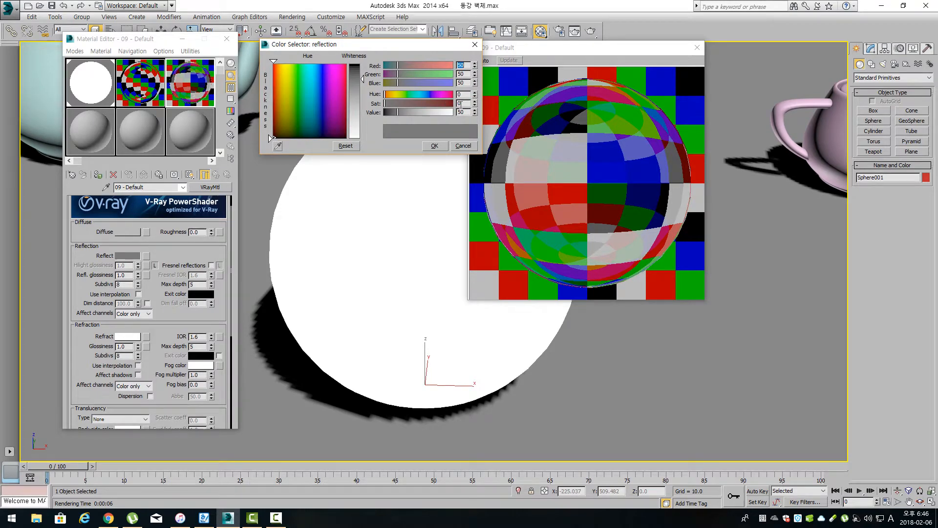
click(463, 146)
click(128, 337)
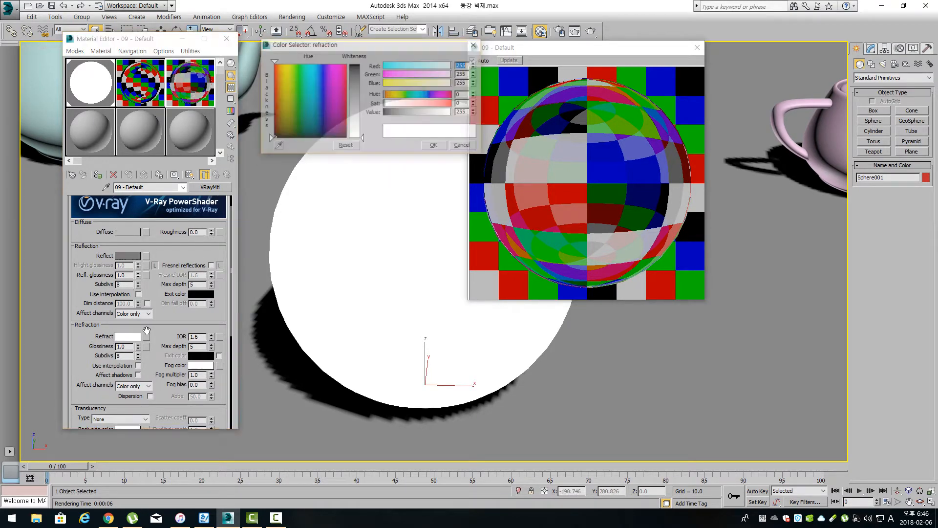
double_click(464, 113)
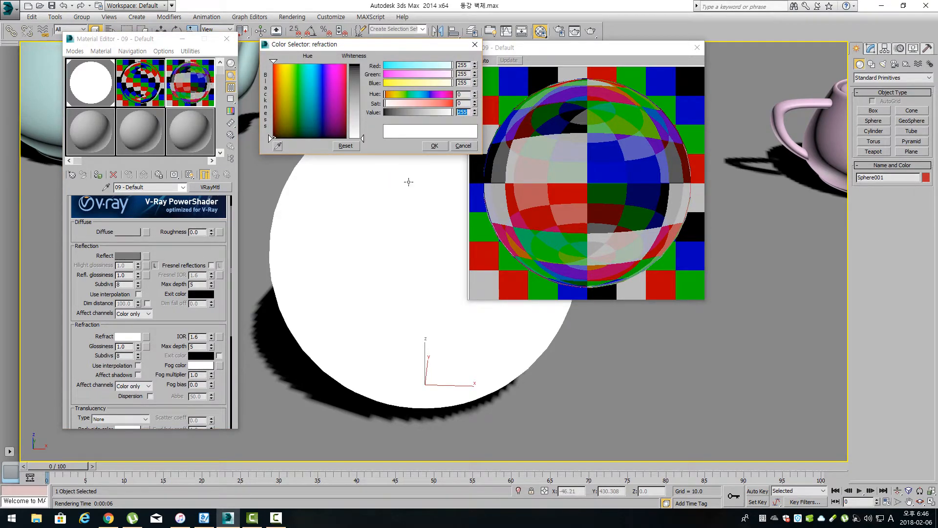
text(127)
key(Return)
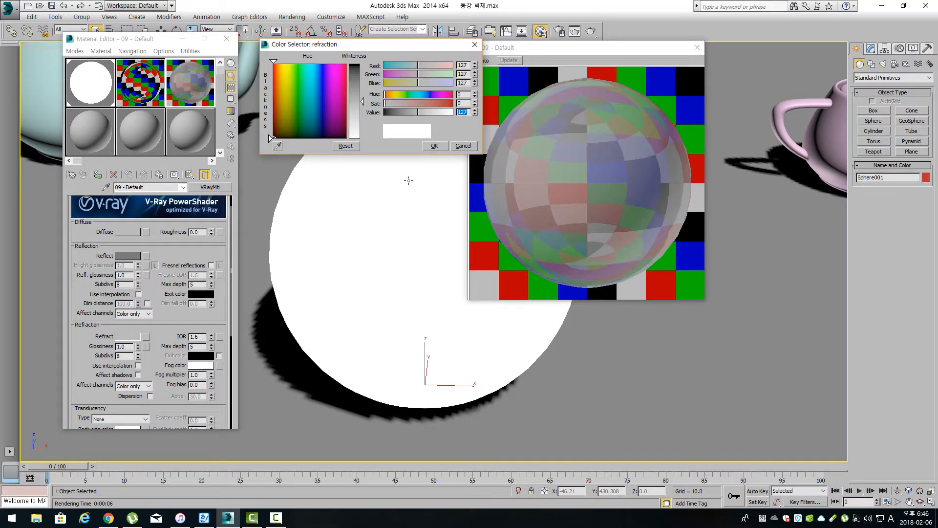
click(443, 148)
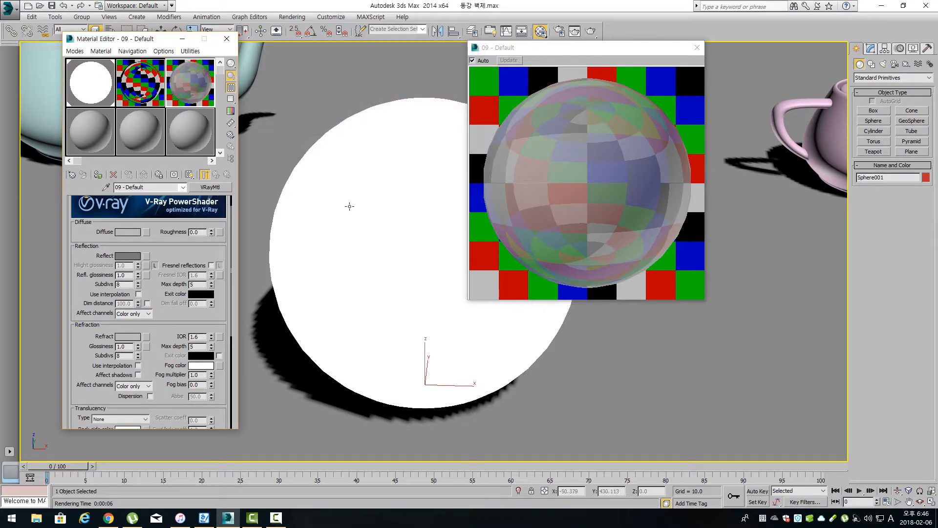
Set the translucent material's diffuse color to yellow-green with hue 56, saturation 230 and value 255
click(124, 232)
click(290, 64)
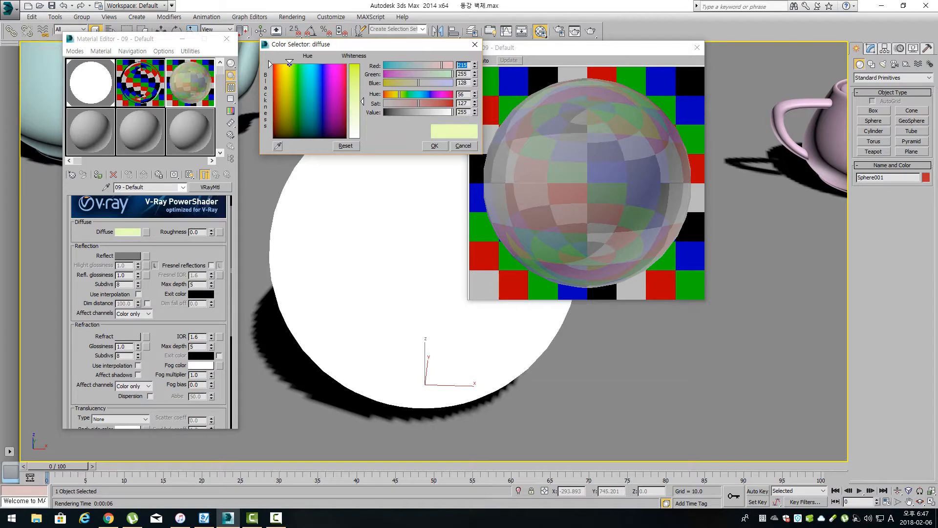
drag(354, 79, 354, 123)
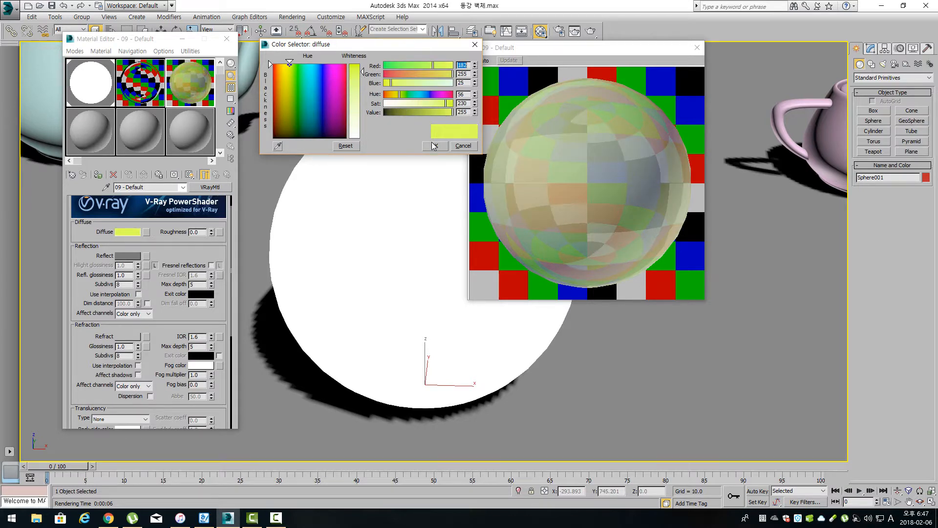
click(435, 145)
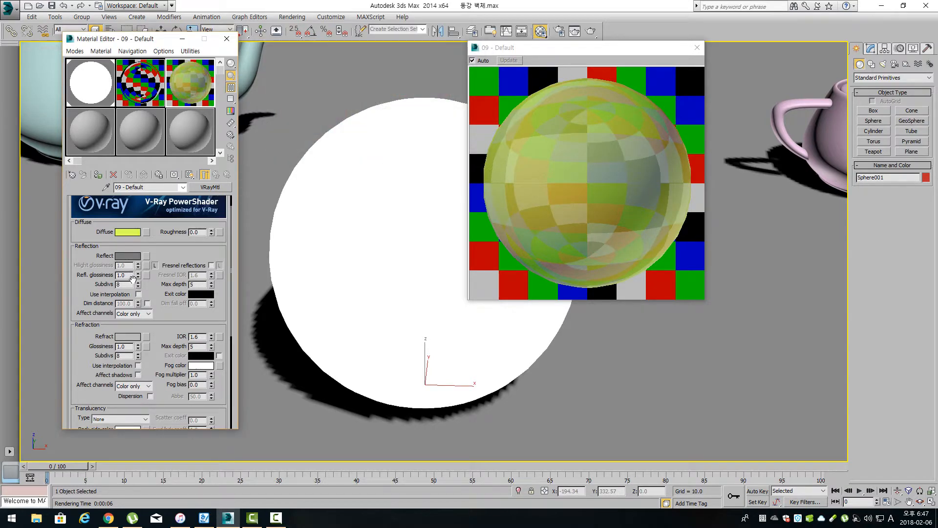
Brighten the yellow-green material's reflection color to a gray with value 90
drag(141, 251, 142, 251)
click(140, 253)
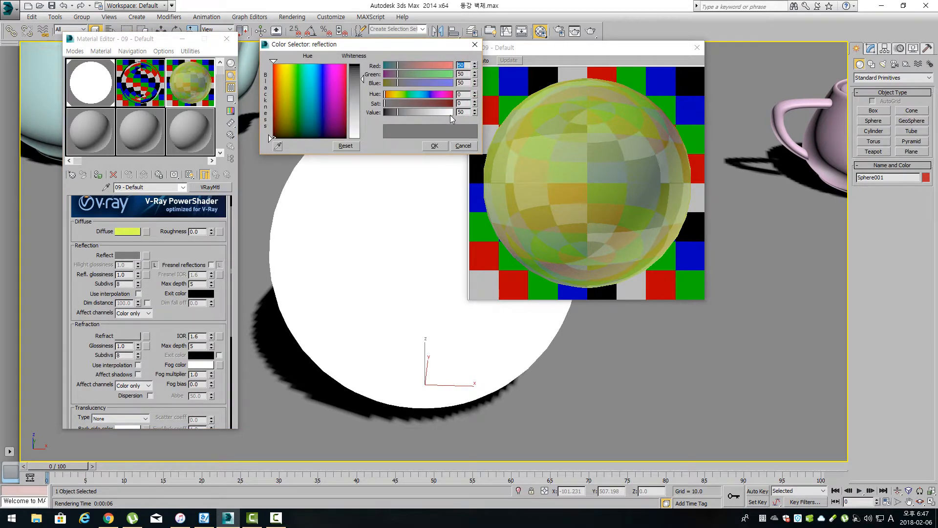
double_click(463, 112)
text(90)
key(Return)
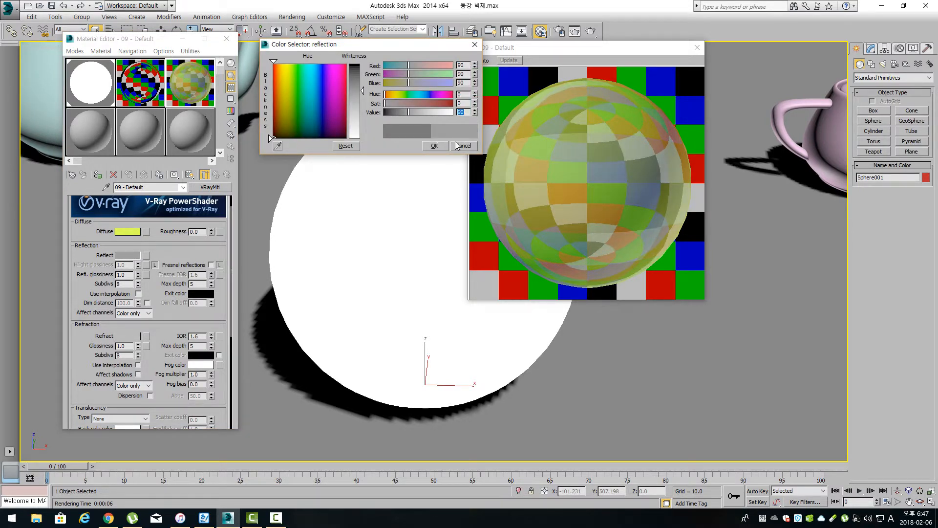
click(435, 145)
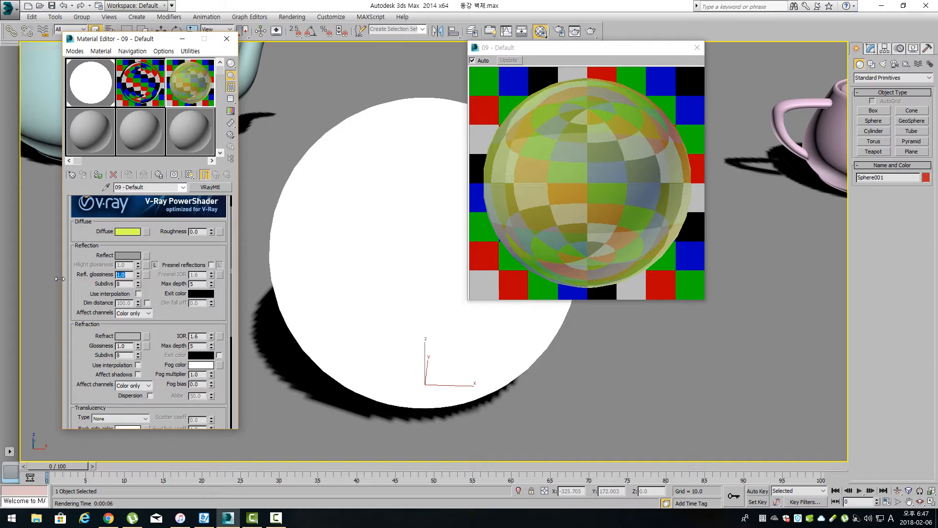
Set the material's reflection glossiness to 0.85 and its reflection subdivisions to 50
text(.85)
key(Return)
drag(123, 285, 54, 280)
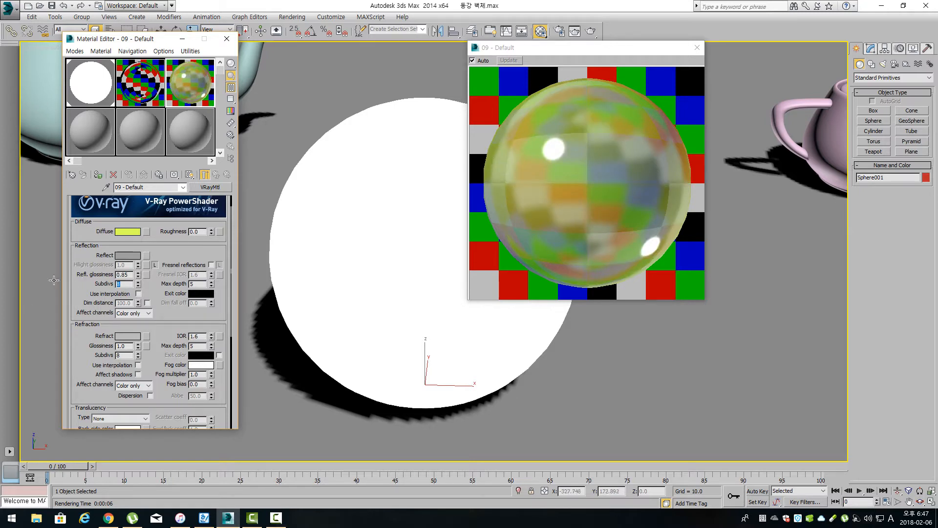
text(50)
Set the material's refraction glossiness to 0.85 and its refraction subdivisions to 50
double_click(125, 345)
text(.85)
key(Return)
key(Tab)
text(50)
key(Return)
click(173, 319)
drag(171, 285, 154, 329)
click(276, 518)
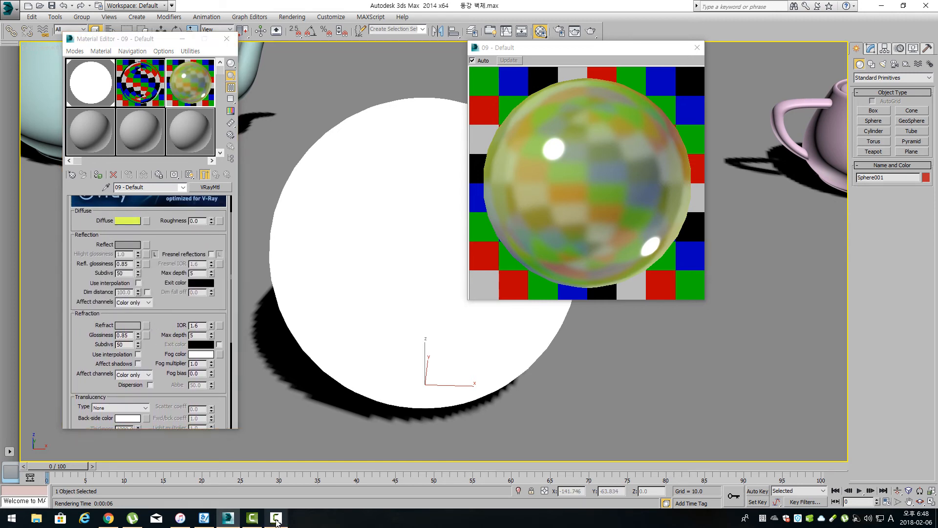